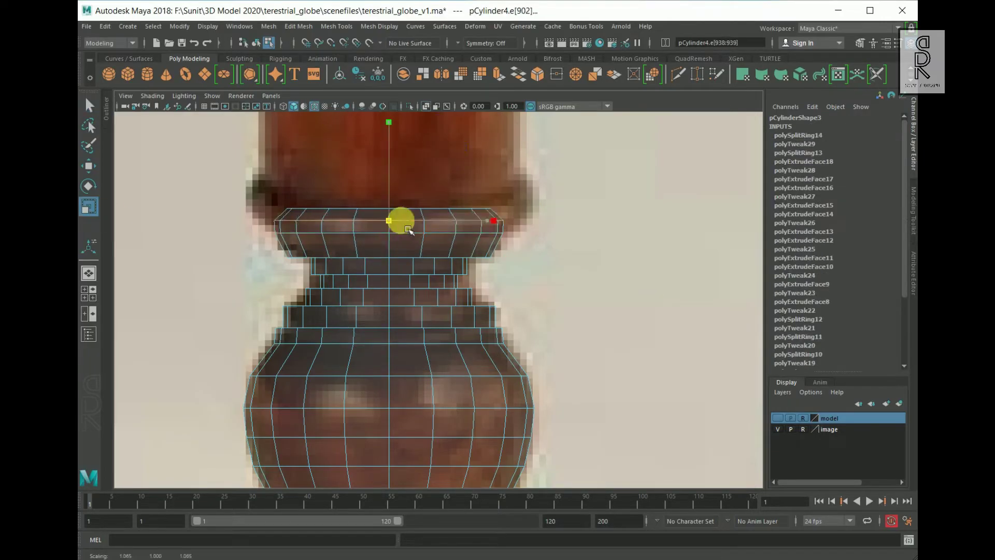
key(space)
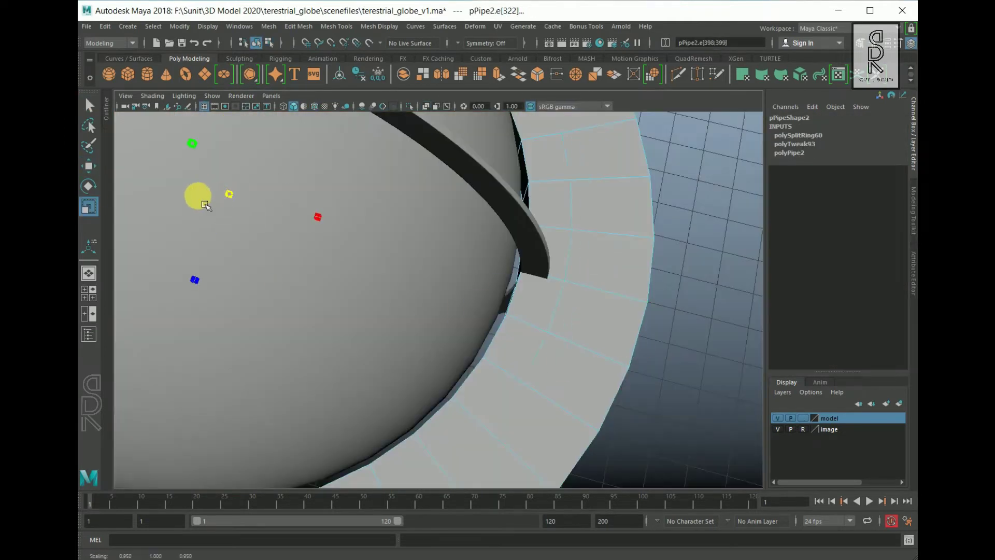
alt+drag(205, 205, 492, 303)
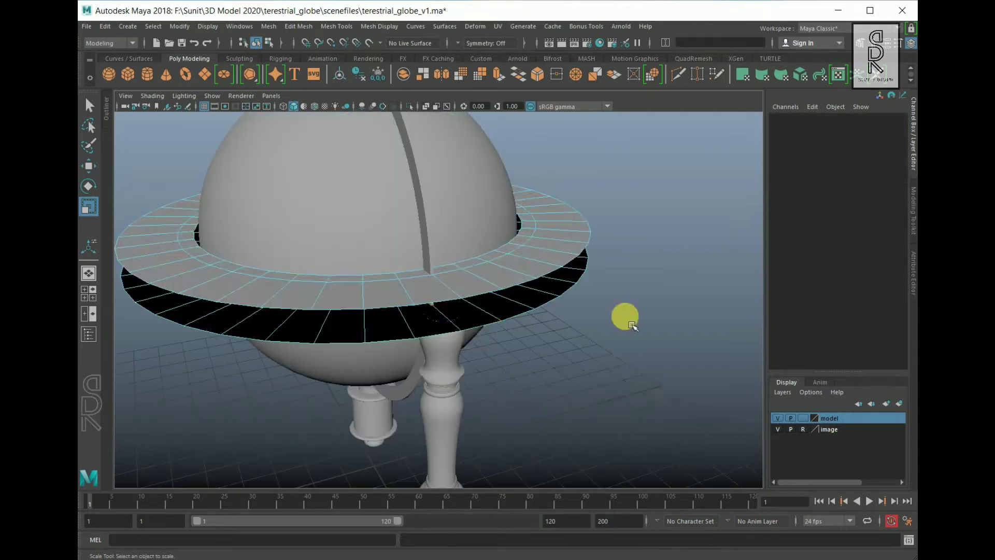
shift+right_drag(651, 200, 655, 395)
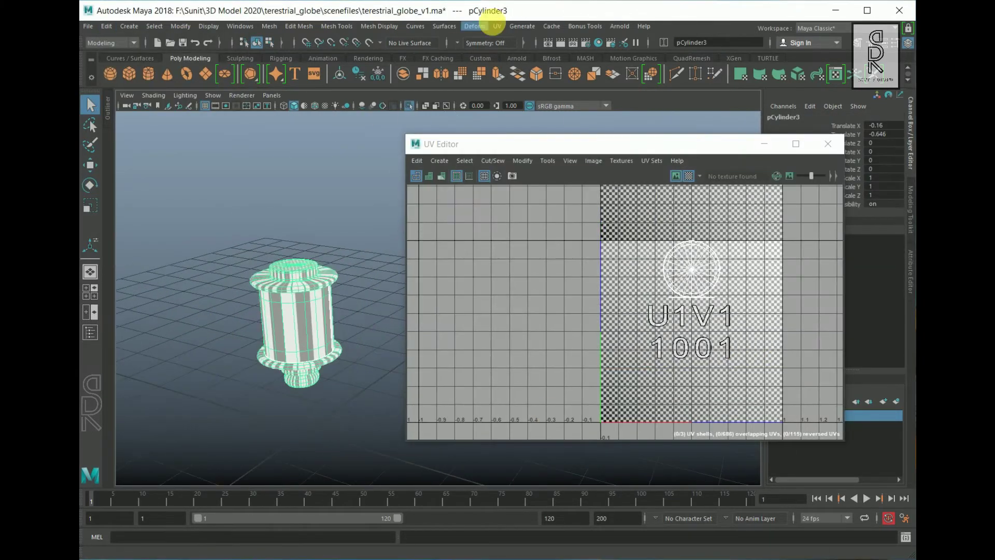
Create a planar UV projection for the turned cylinder part
click(497, 26)
click(610, 158)
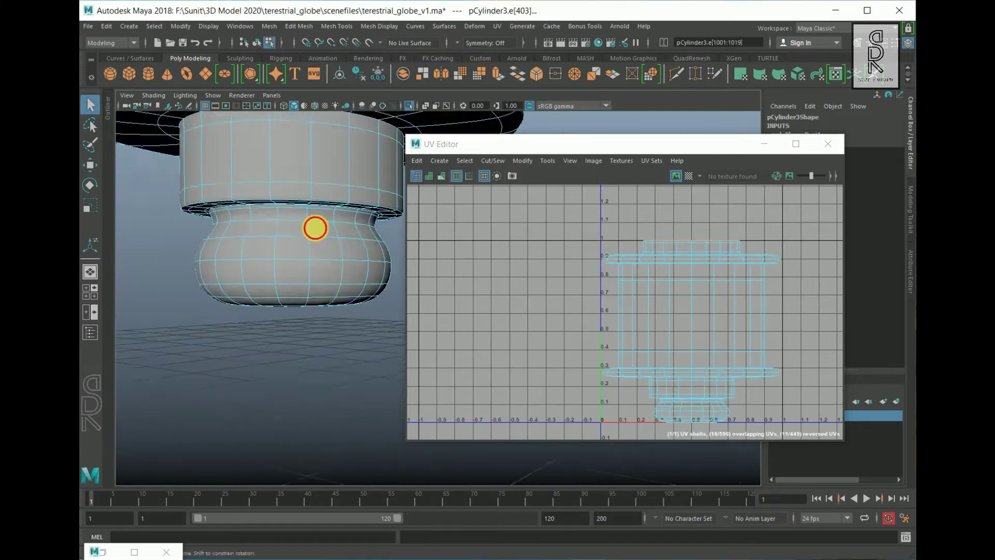
right_click(718, 287)
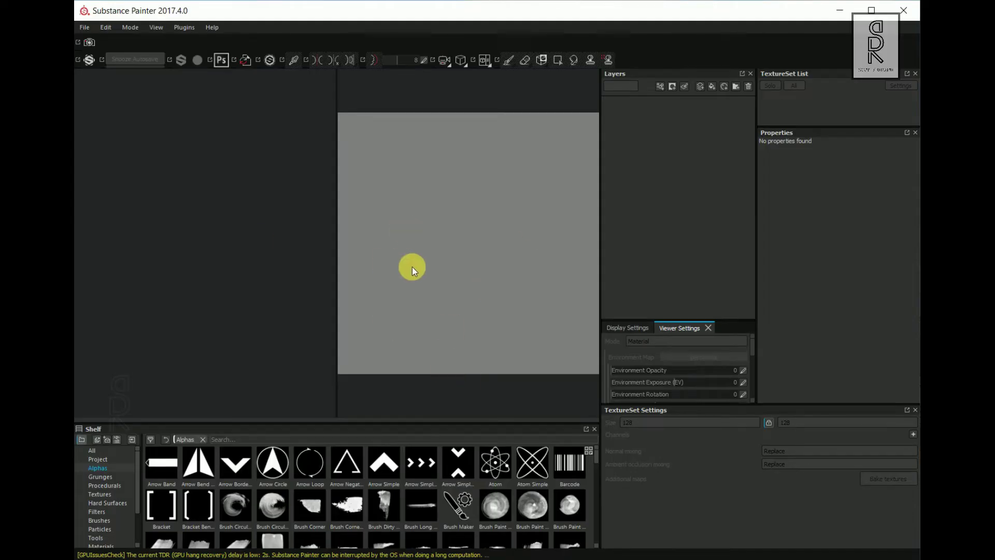
Switch to Substance Painter and create a new project from the Terestrial_Globe mesh with a document resolution of 2048
click(81, 26)
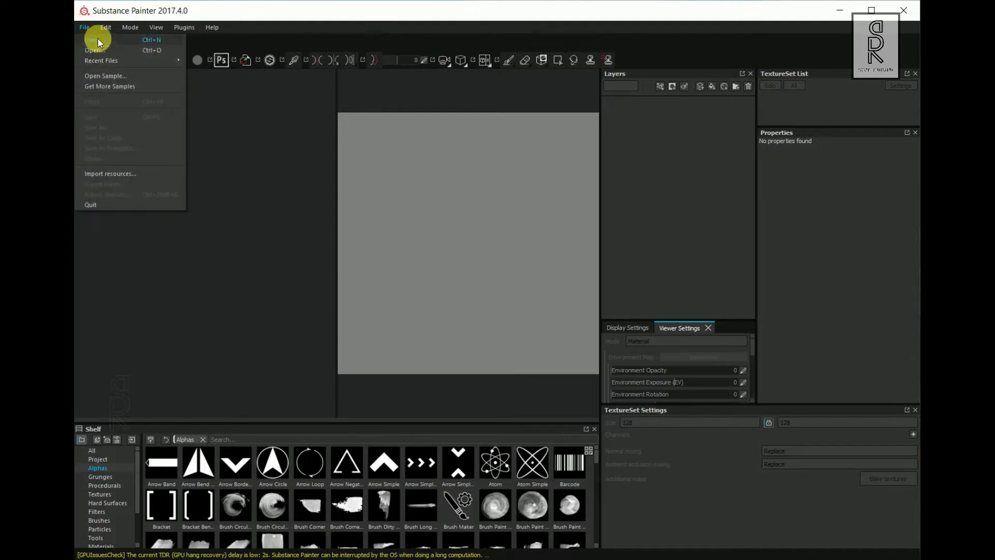
click(104, 41)
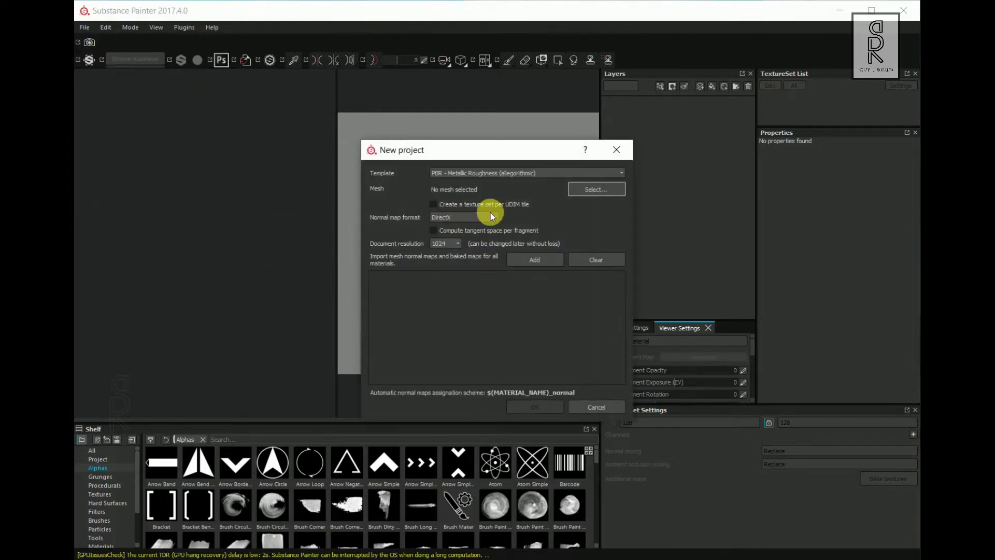
click(588, 189)
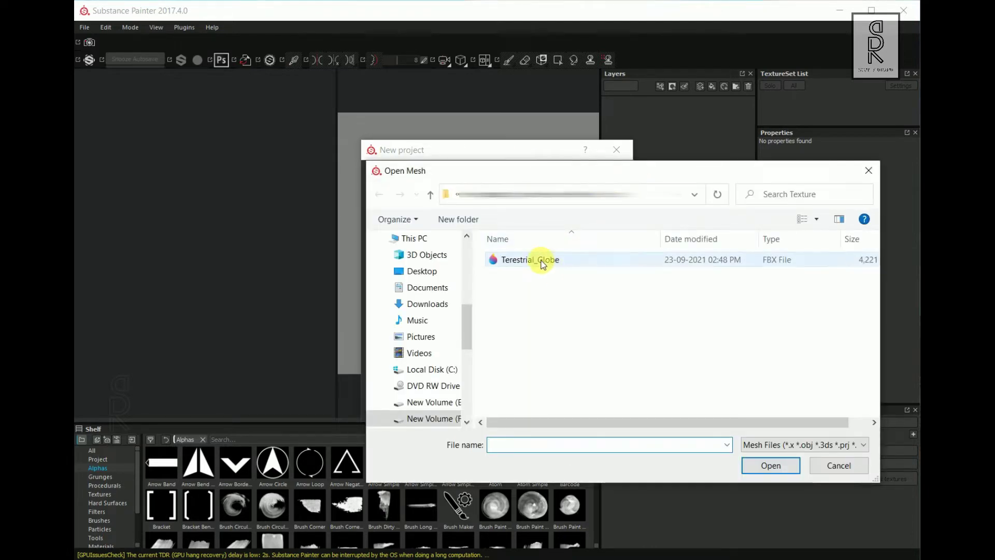
click(541, 259)
click(750, 464)
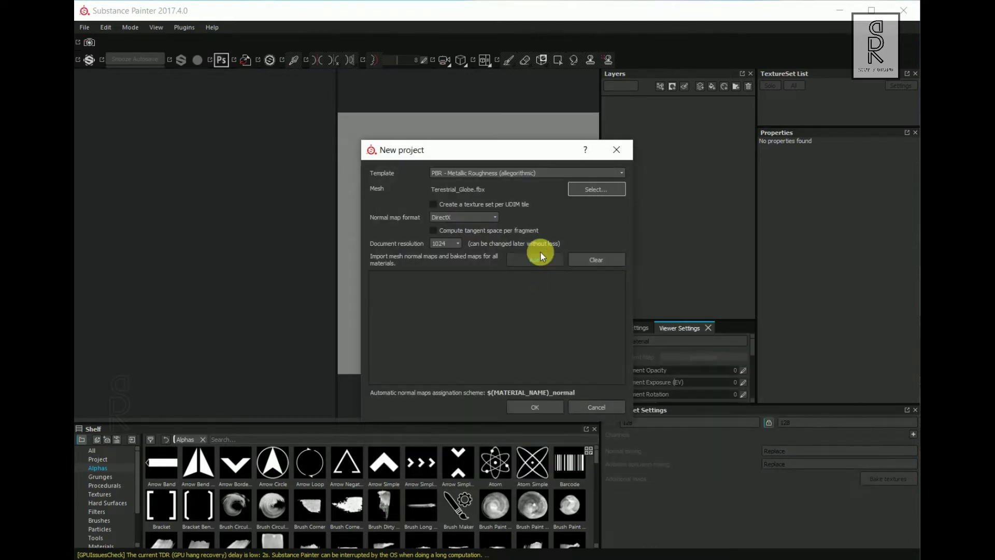
click(447, 243)
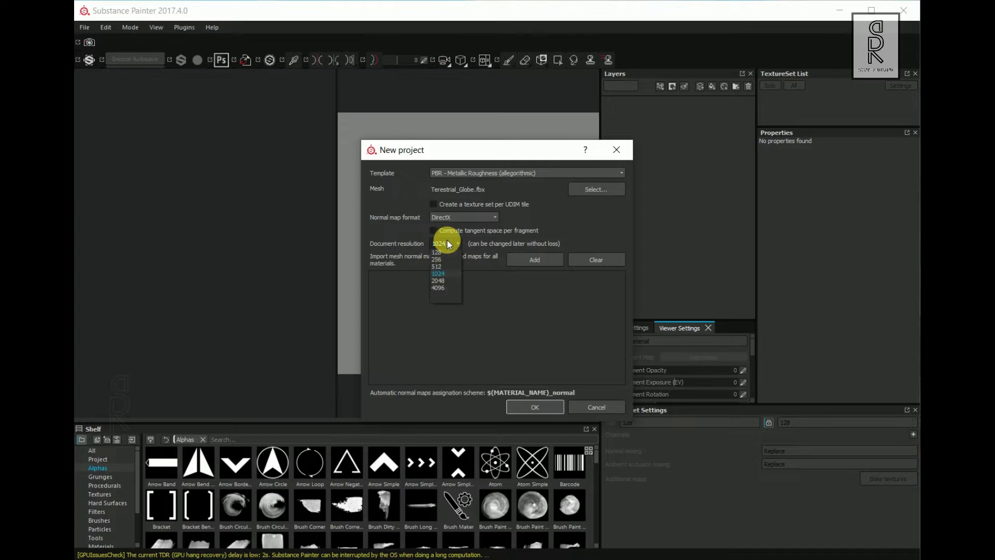
click(444, 279)
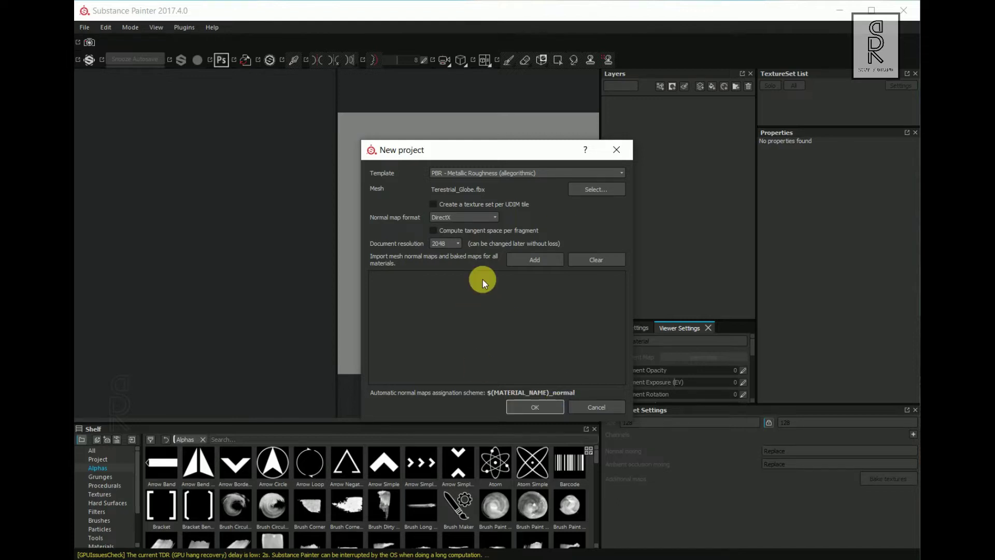
click(543, 405)
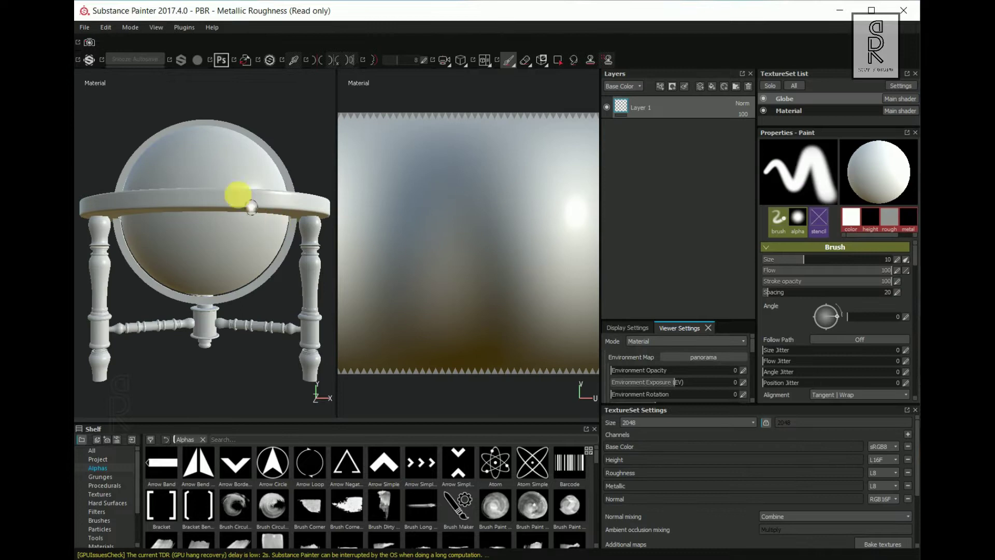
Enlarge the 3D view relative to the UV view and frame the whole globe model in it
mouse_move(233, 189)
alt+mouse_down()
mouse_move(207, 173)
mouse_move(238, 219)
alt+mouse_up()
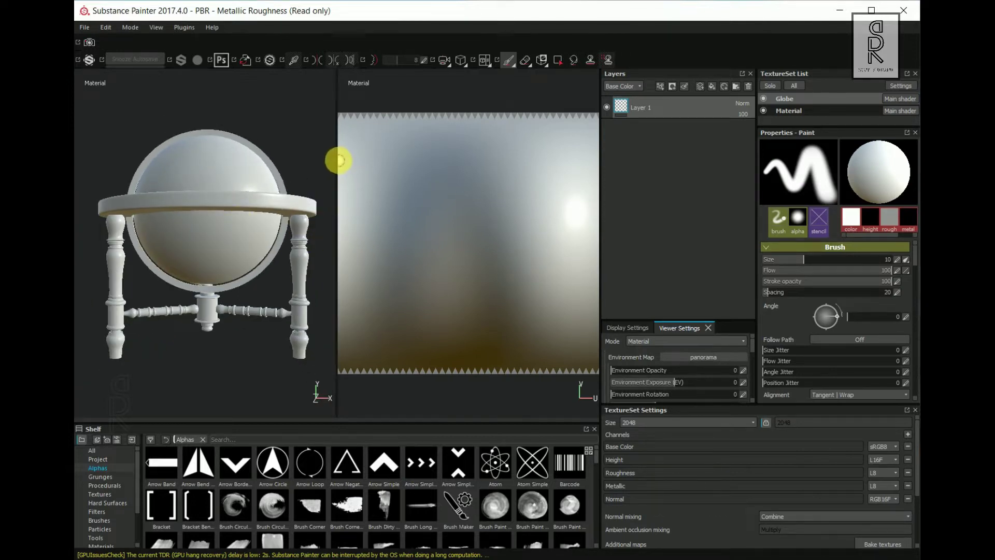
drag(337, 160, 438, 169)
scroll(332, 312, down, 3)
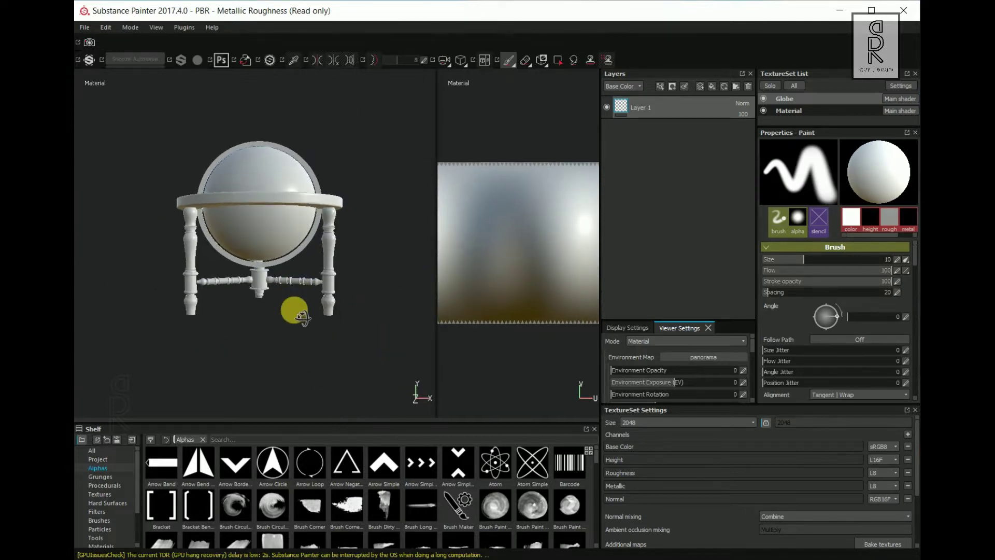
alt+drag(294, 312, 410, 253)
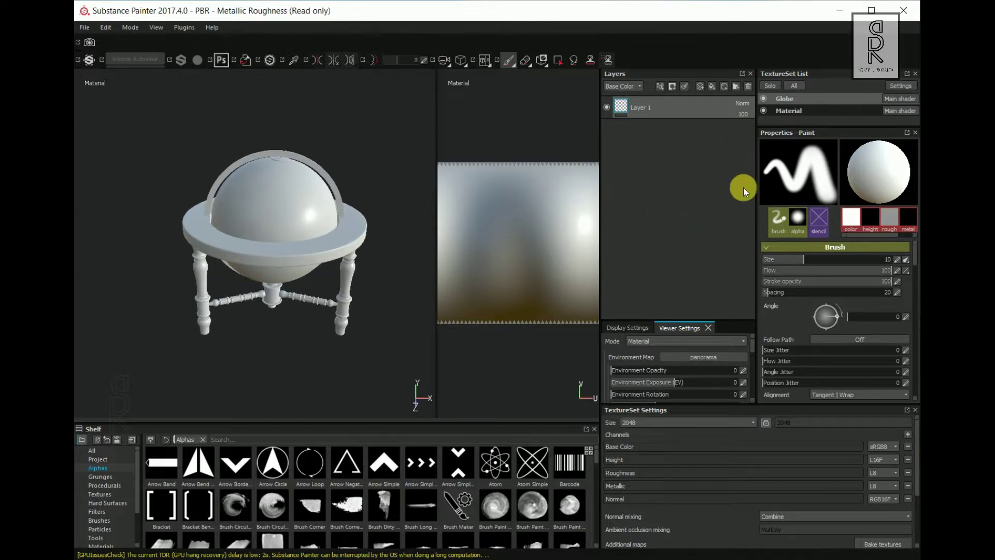
Toggle the visibility of the Material and Globe texture sets to check which parts of the model each covers
click(762, 107)
click(762, 108)
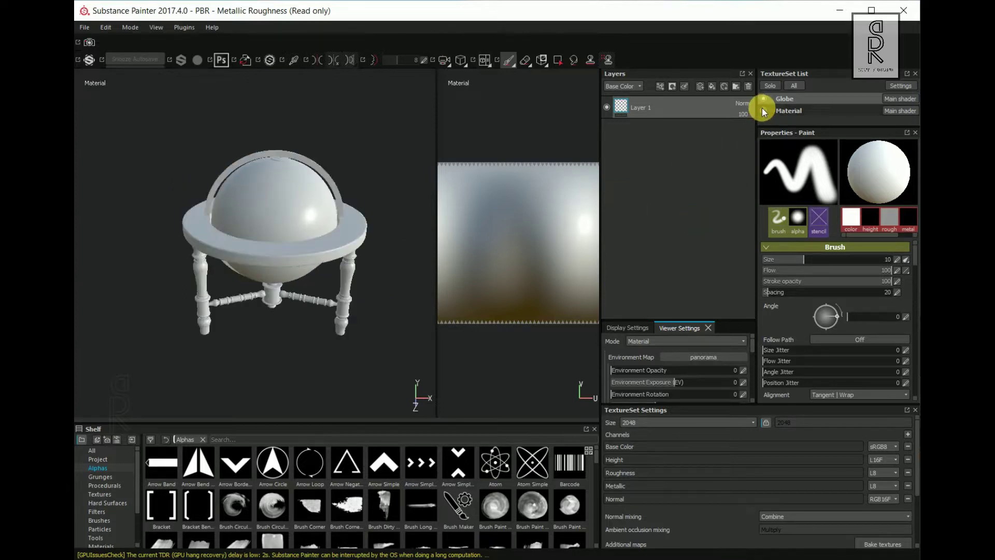
click(763, 98)
click(763, 98)
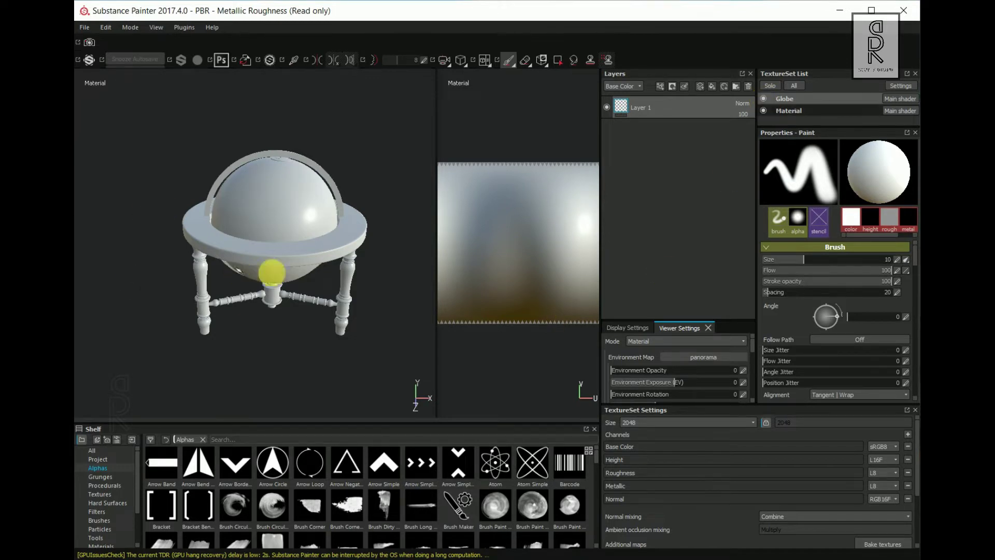
alt+drag(272, 272, 262, 269)
Bake the mesh maps for all texture sets at an output size of 2048, leaving out the ID map
mouse_move(917, 436)
mouse_down()
mouse_move(916, 467)
mouse_move(914, 454)
mouse_up()
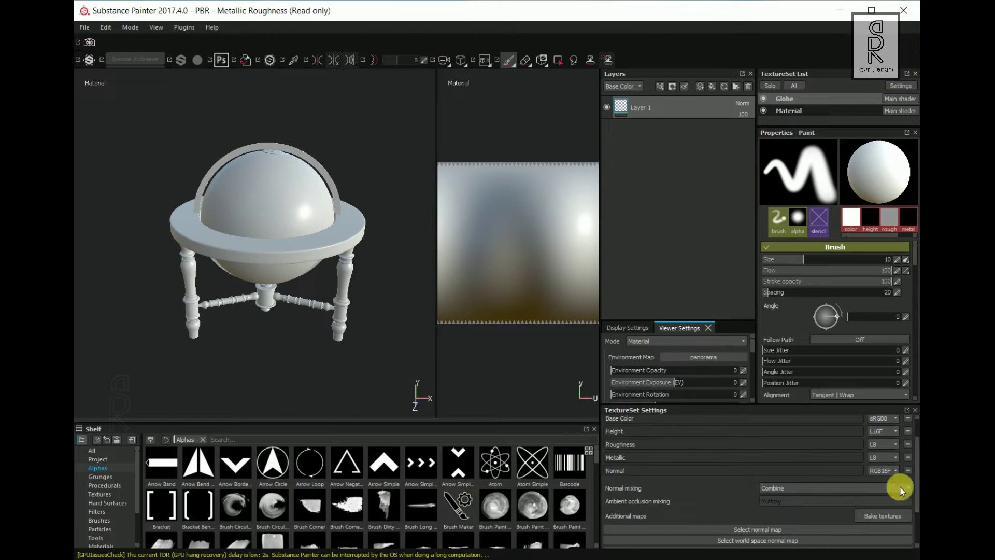
click(876, 518)
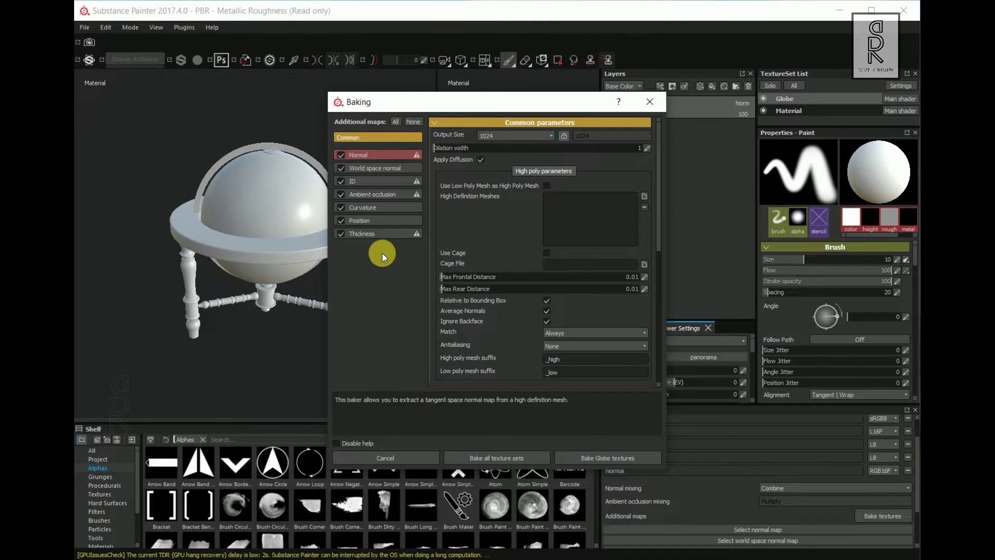
click(525, 136)
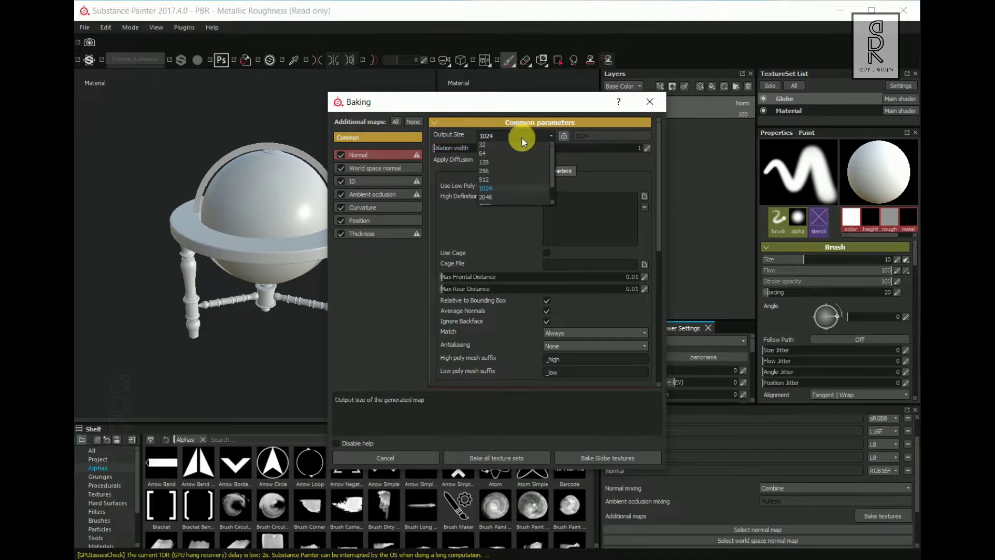
click(495, 197)
click(340, 181)
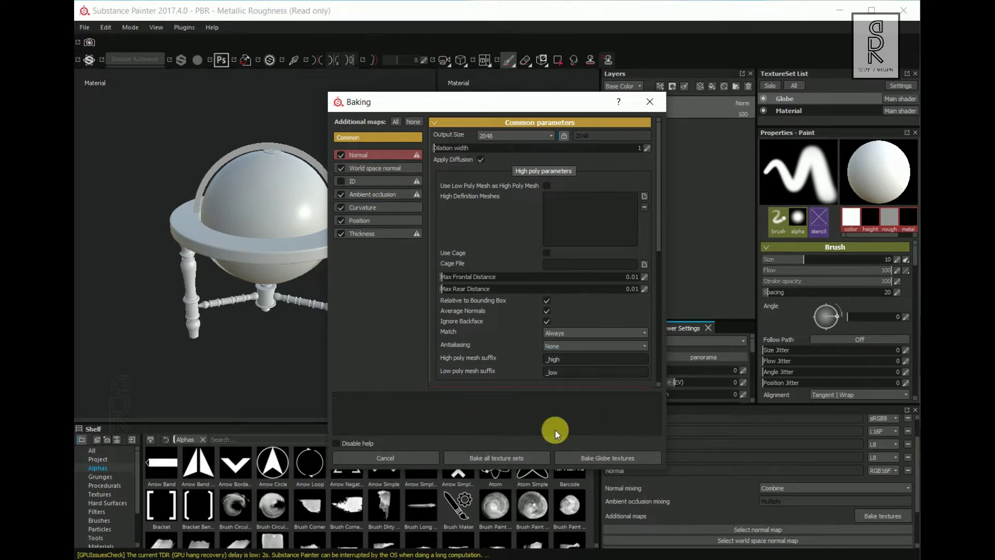
click(510, 459)
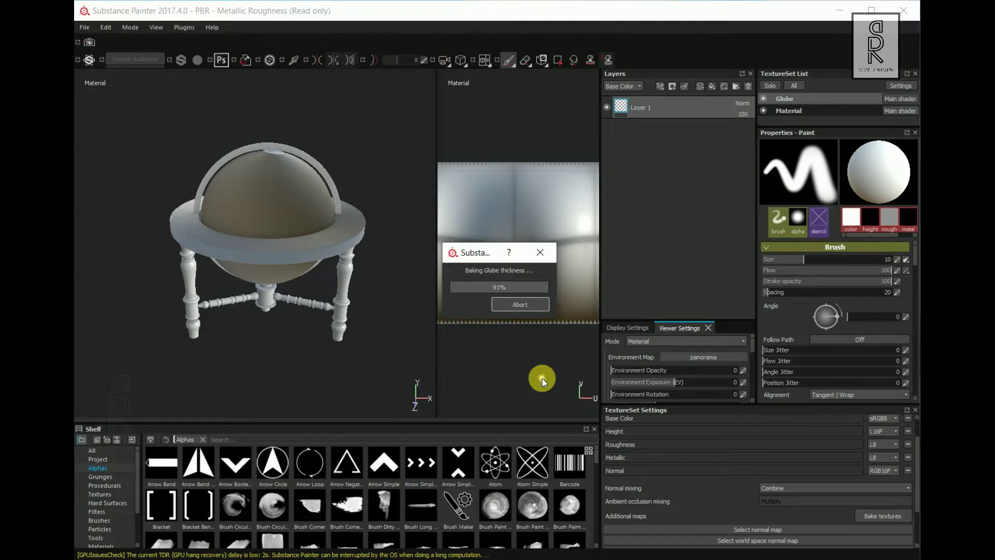
Hide the Material texture set to isolate the globe sphere and widen the 3D view further
alt+drag(306, 317, 340, 284)
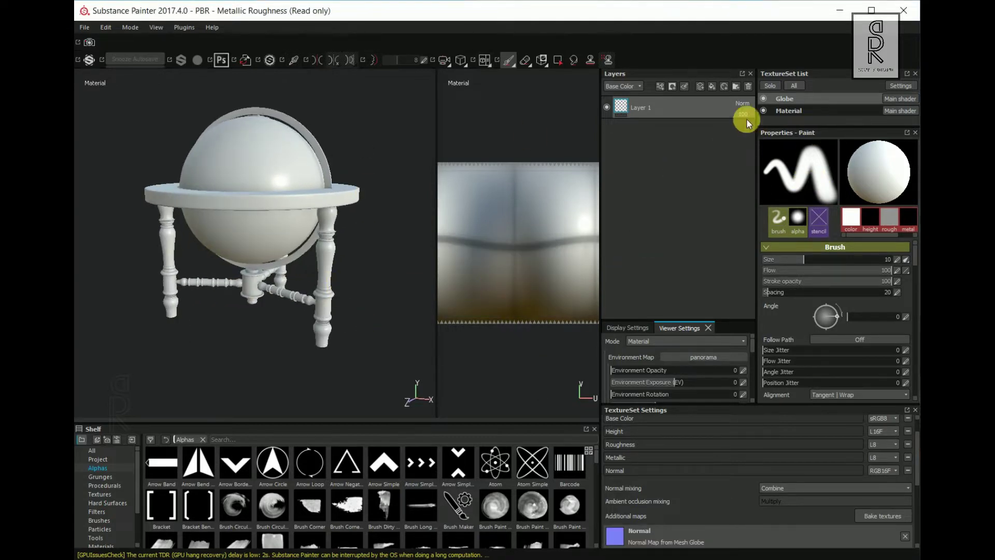
click(763, 111)
alt+drag(405, 269, 342, 244)
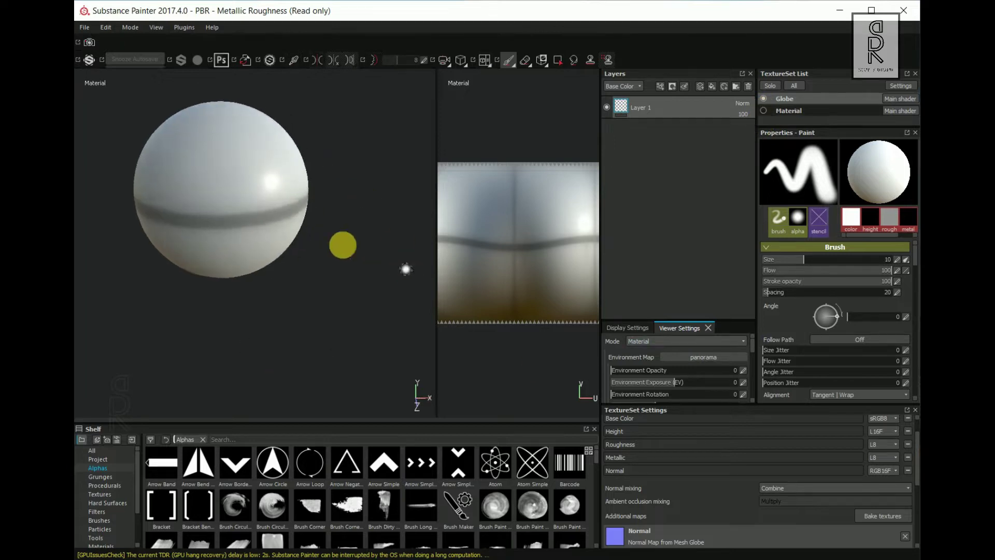
alt+middle_drag(342, 244, 403, 261)
drag(436, 137, 514, 179)
alt+drag(389, 300, 414, 269)
alt+middle_drag(414, 269, 409, 249)
Delete Layer 1 from the Globe texture set and display the project resources in the shelf
click(748, 86)
click(98, 461)
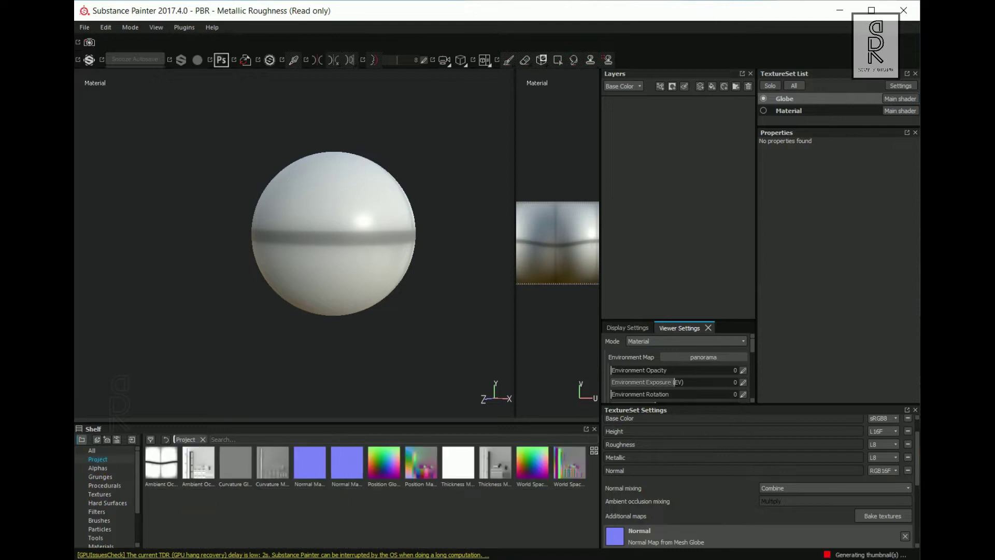
Rotate the environment lighting to about 311 and try the studio_03 environment map
alt+drag(380, 244, 442, 281)
shift+right_drag(441, 280, 404, 284)
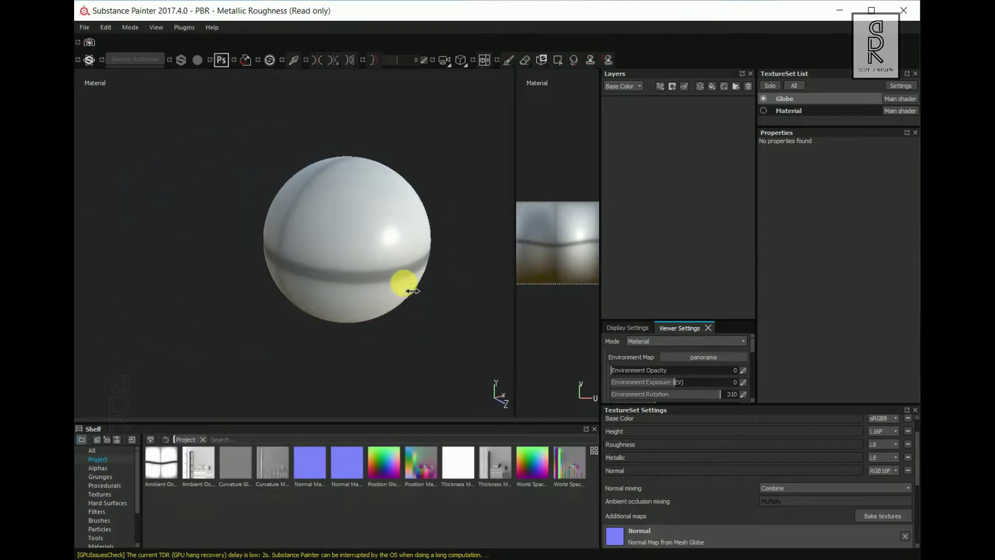
alt+drag(396, 350, 369, 342)
alt+middle_drag(393, 340, 358, 341)
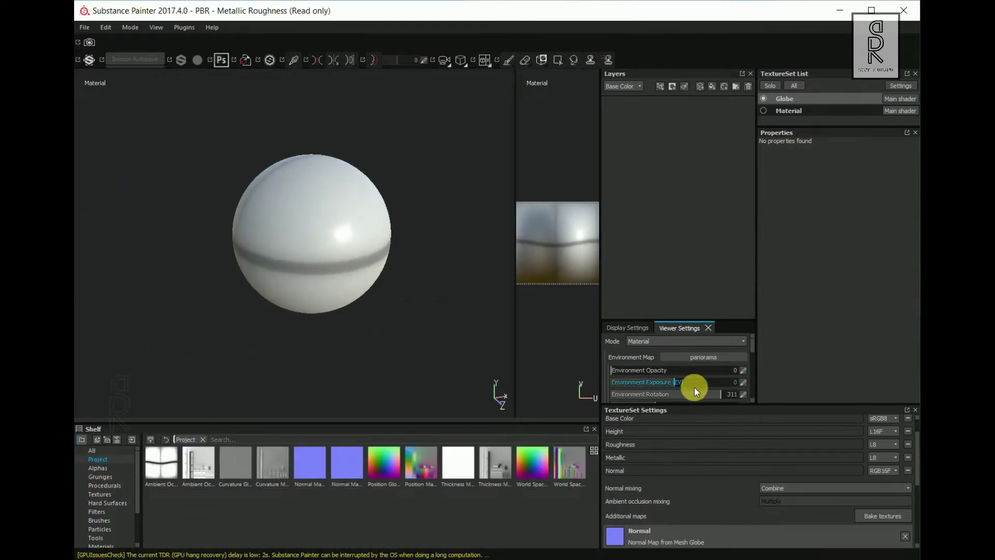
click(706, 359)
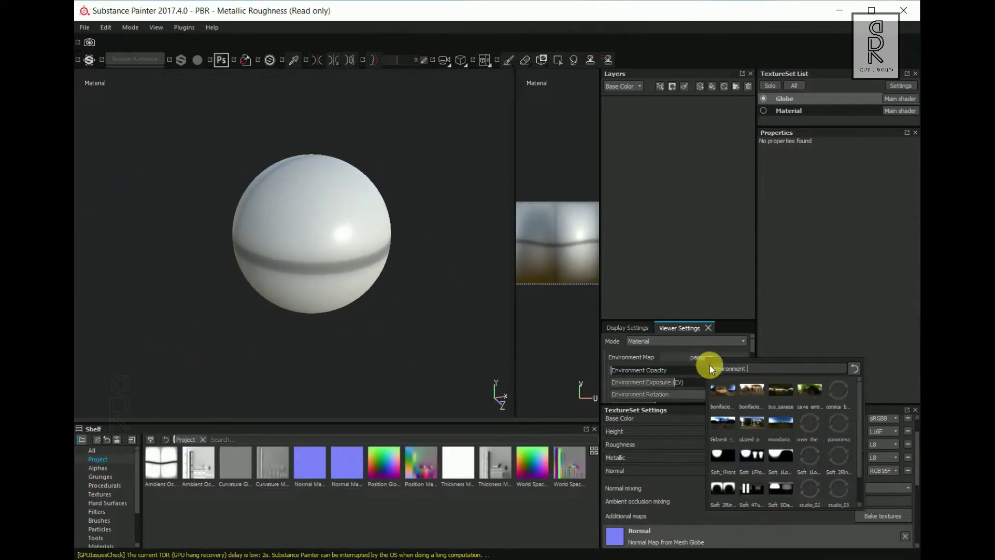
click(836, 489)
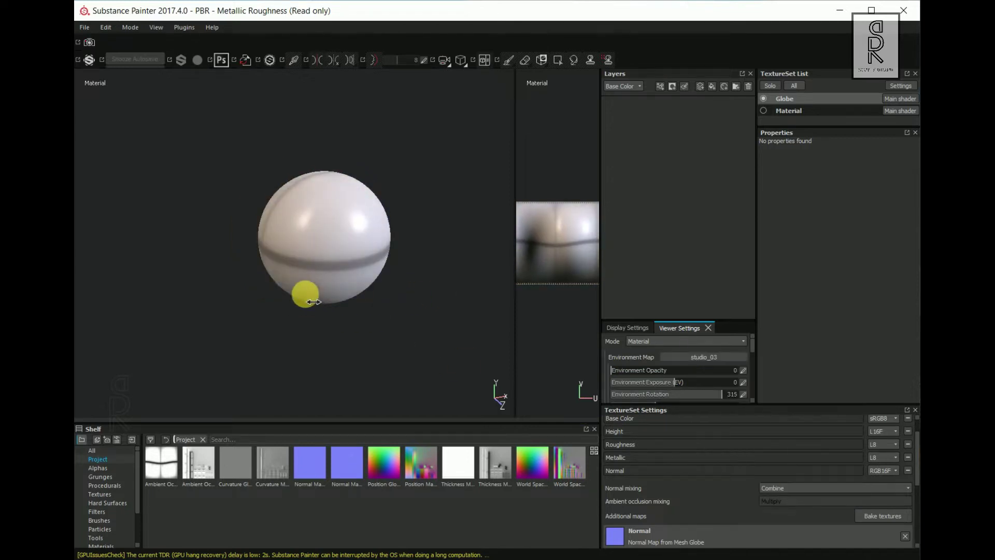
Set the environment map to Soft_5DaylightStudio and rotate the environment lighting around the globe
click(706, 357)
click(789, 488)
mouse_move(440, 351)
shift+right_down()
mouse_move(382, 304)
mouse_move(490, 320)
mouse_move(404, 320)
mouse_move(264, 129)
mouse_move(400, 310)
shift+right_up()
alt+middle_drag(400, 308, 372, 305)
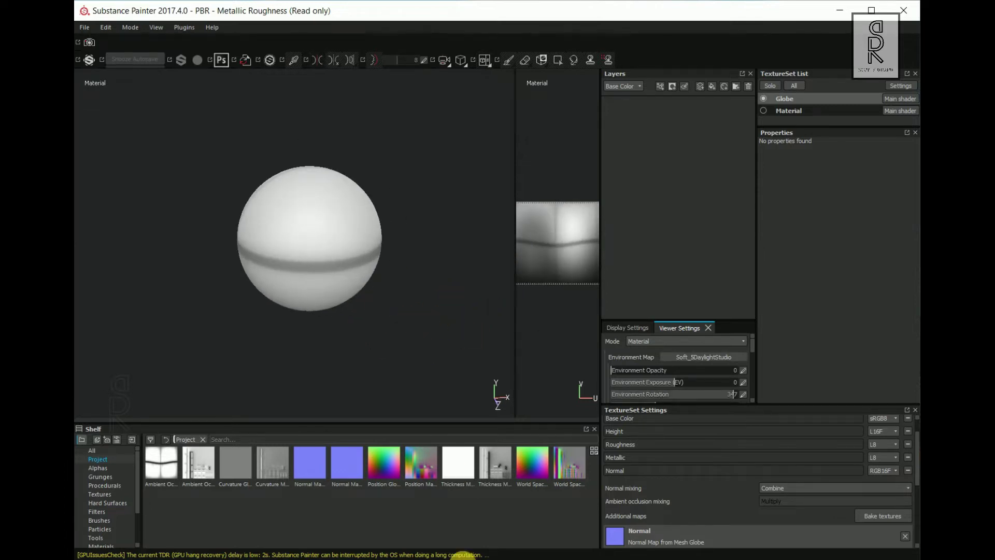
Bring the World Map Texture image from the Texture folder into the shelf for import and minimize the folder window
mouse_move(462, 559)
click(463, 521)
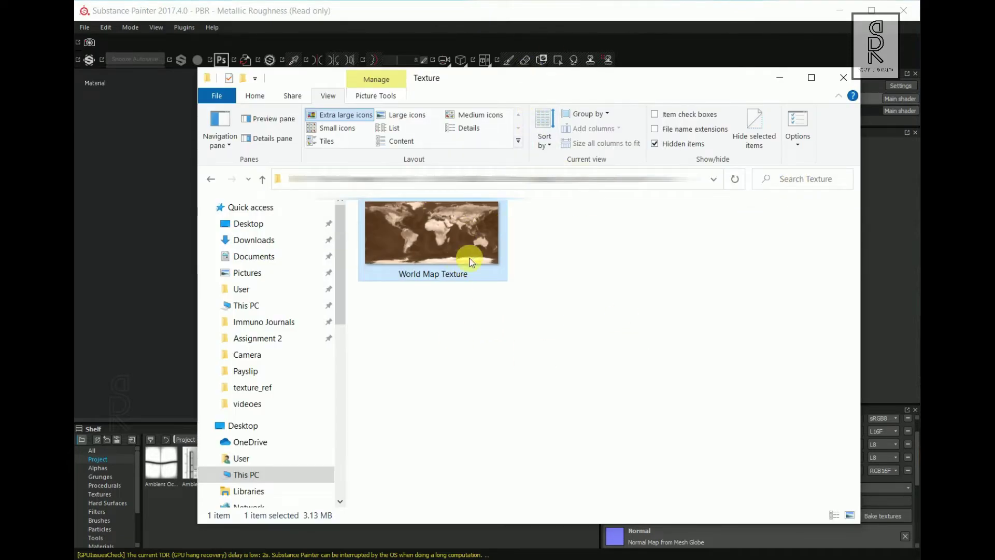
mouse_move(470, 258)
mouse_down()
mouse_move(451, 244)
mouse_move(228, 498)
mouse_move(185, 528)
mouse_move(177, 520)
mouse_up()
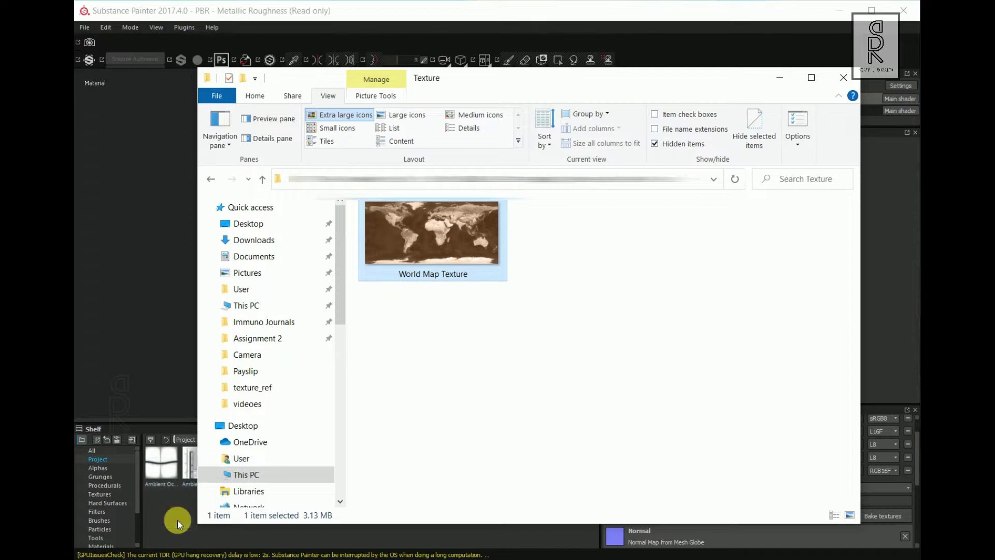
click(780, 77)
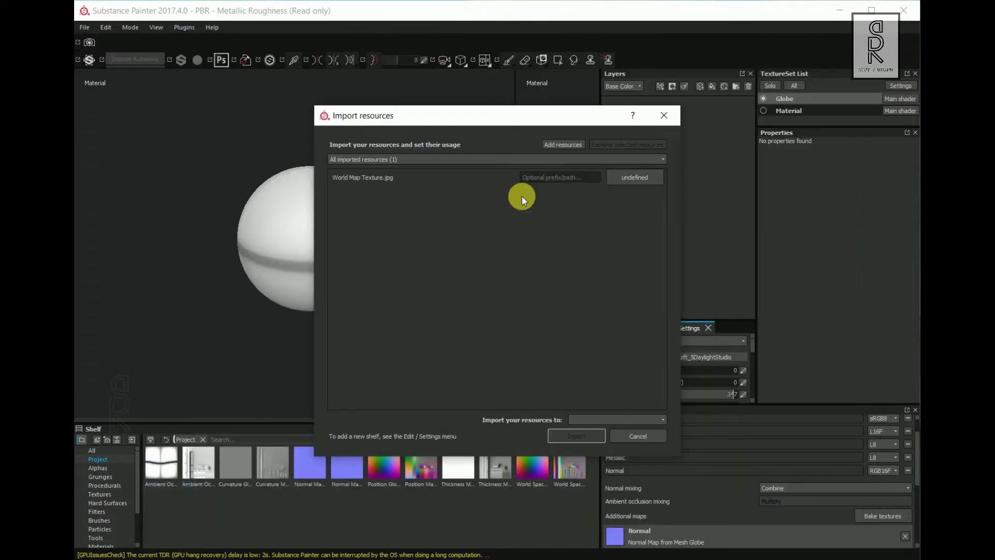
Import World Map Texture.jpg as a texture into the current session
drag(513, 115, 441, 114)
click(567, 178)
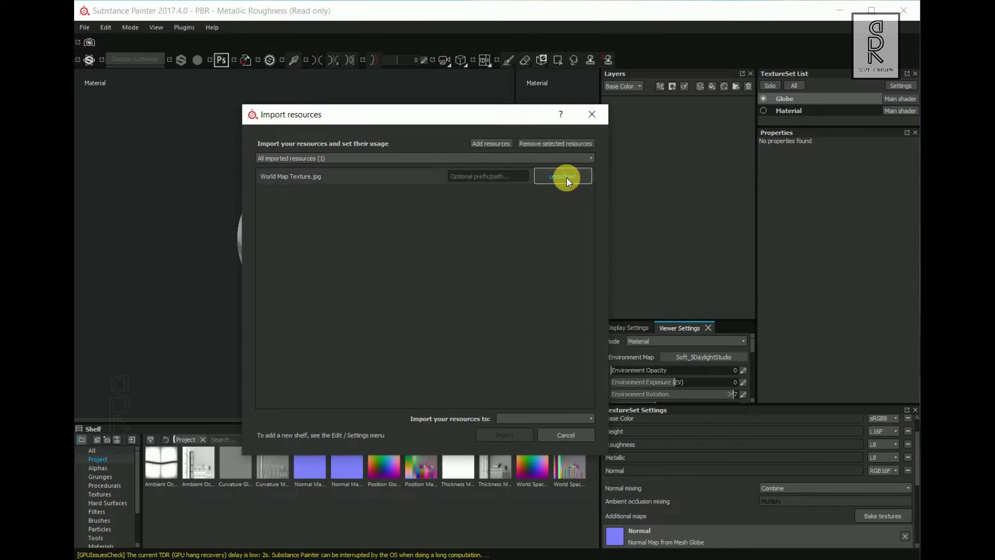
click(591, 214)
click(558, 417)
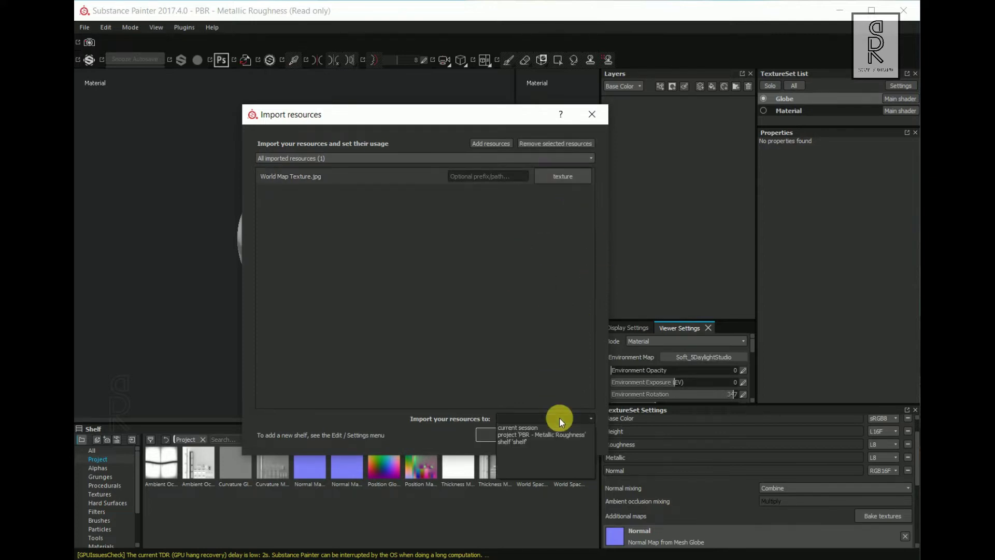
click(527, 427)
click(520, 437)
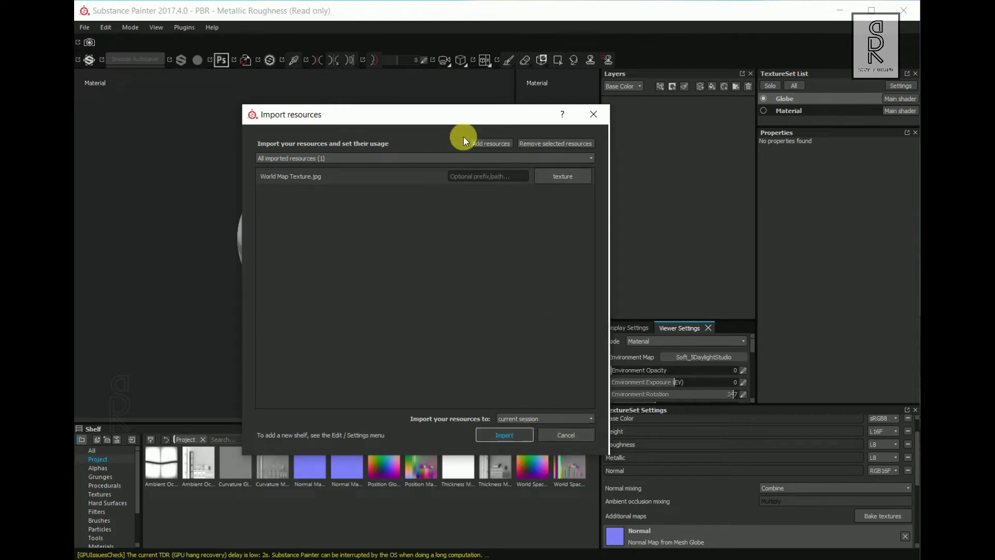
Add a fill layer to the Globe texture set and turn off its normal, metallic and height channels
alt+drag(361, 303, 494, 277)
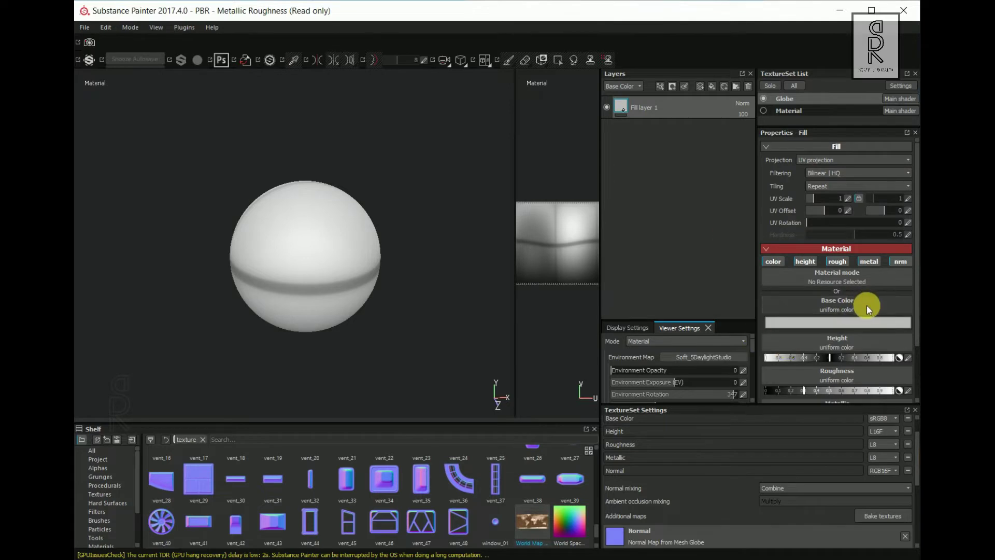
scroll(866, 304, down, 2)
click(902, 196)
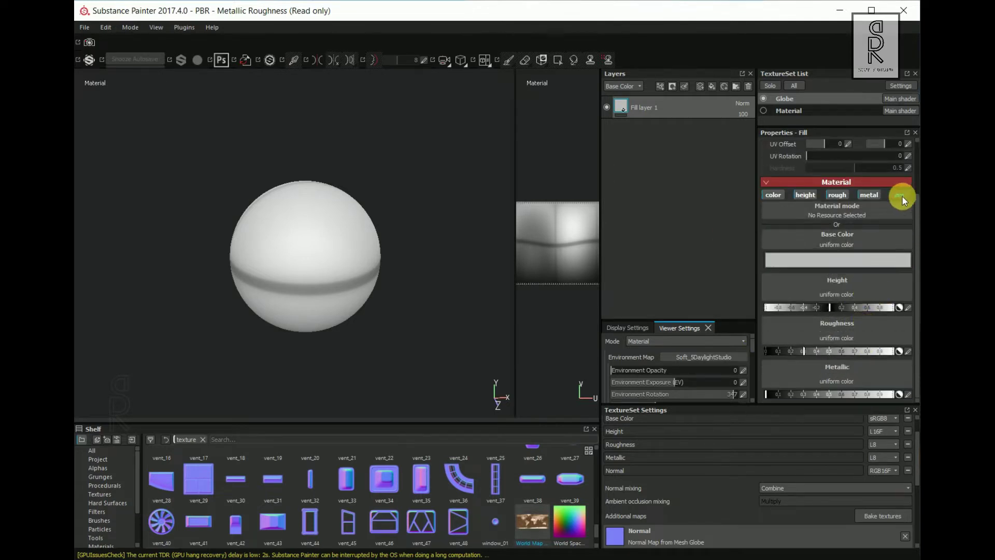
click(866, 236)
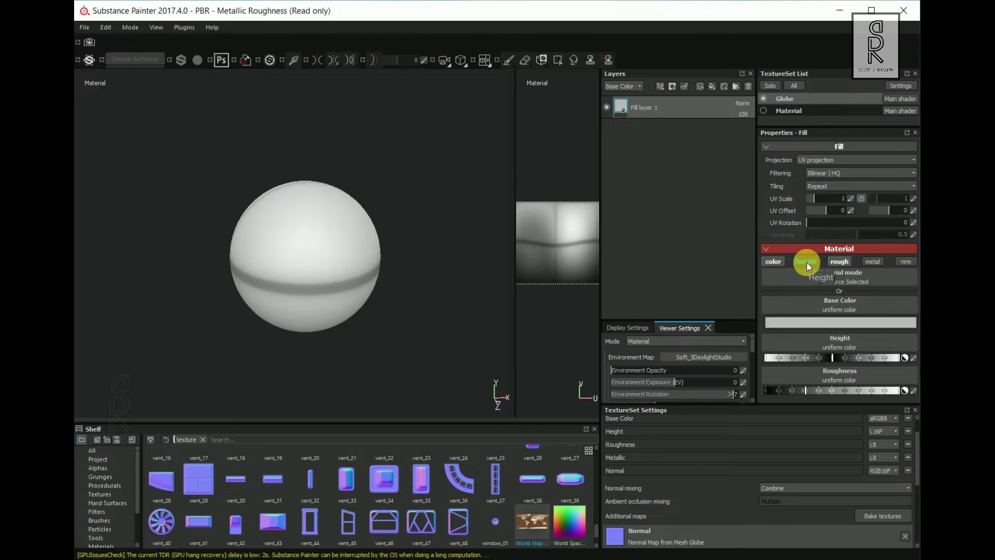
click(806, 263)
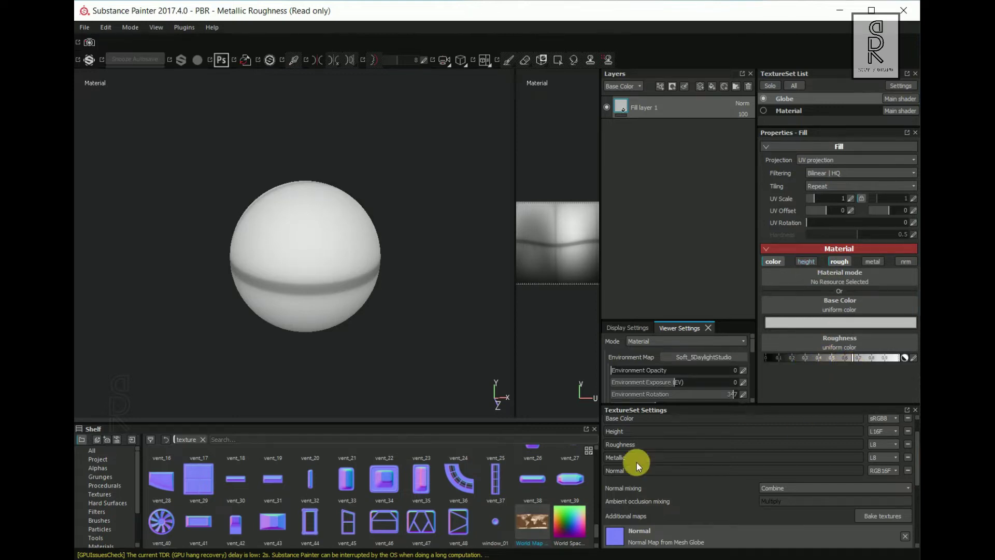
Assign World Map Texture as the base color of Fill layer 1
drag(535, 523, 835, 330)
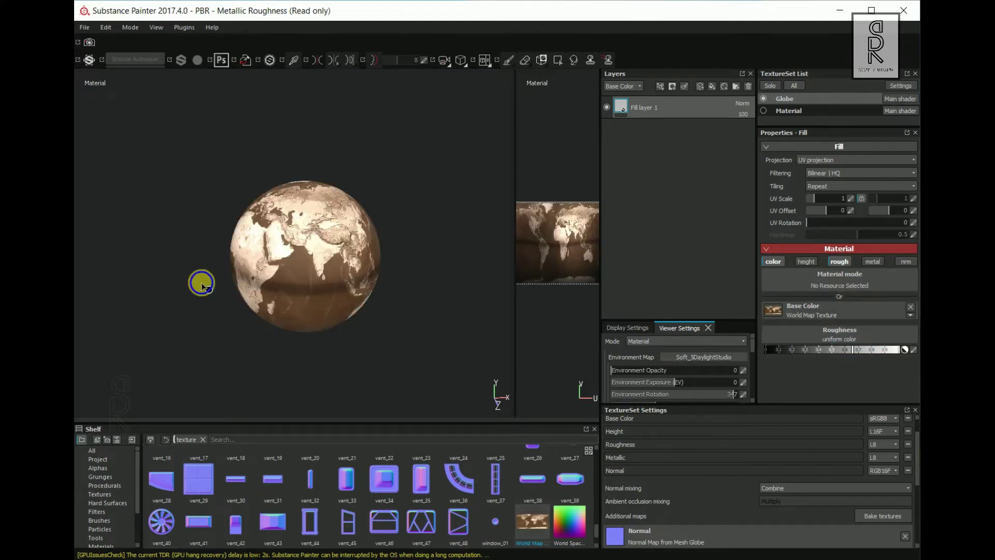
alt+right_drag(371, 283, 387, 292)
alt+drag(388, 292, 223, 287)
Try the studio_02 environment map, switch to studio_03, and lower Fill layer 1's roughness to about 0.35
click(709, 357)
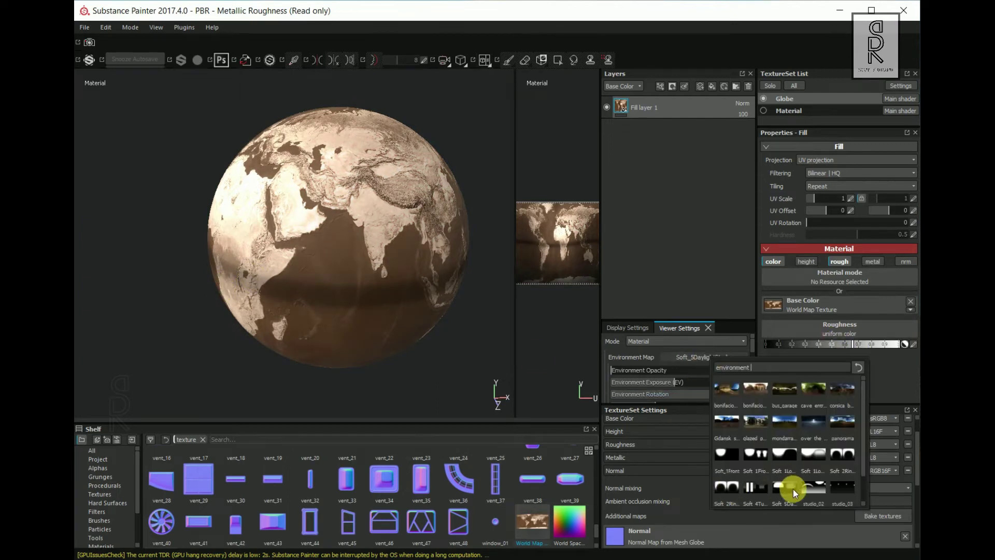
click(813, 487)
drag(851, 344, 810, 347)
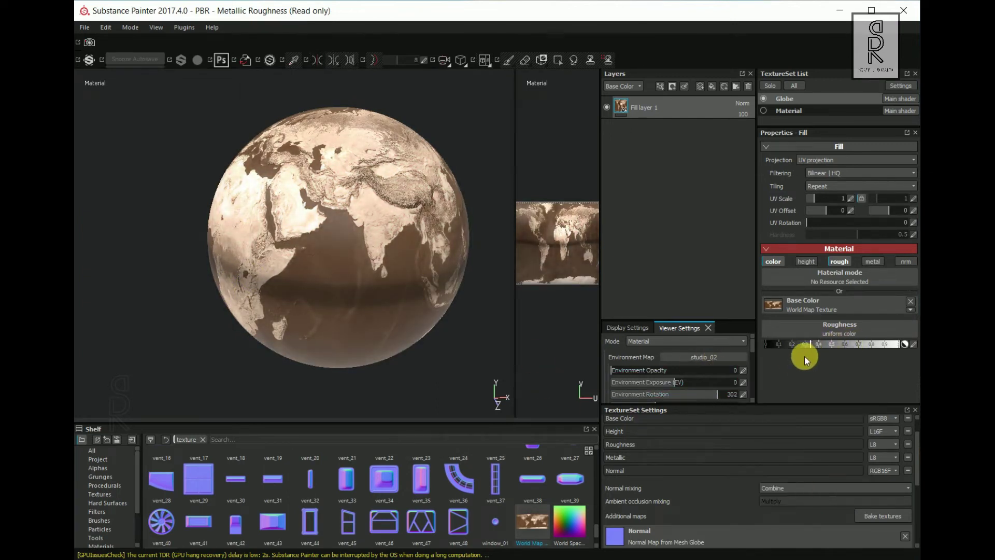
scroll(332, 274, down, 2)
alt+drag(337, 280, 330, 251)
Adjust Fill layer 1's roughness to about 0.4 and rotate the environment lighting to 265
drag(810, 346, 865, 345)
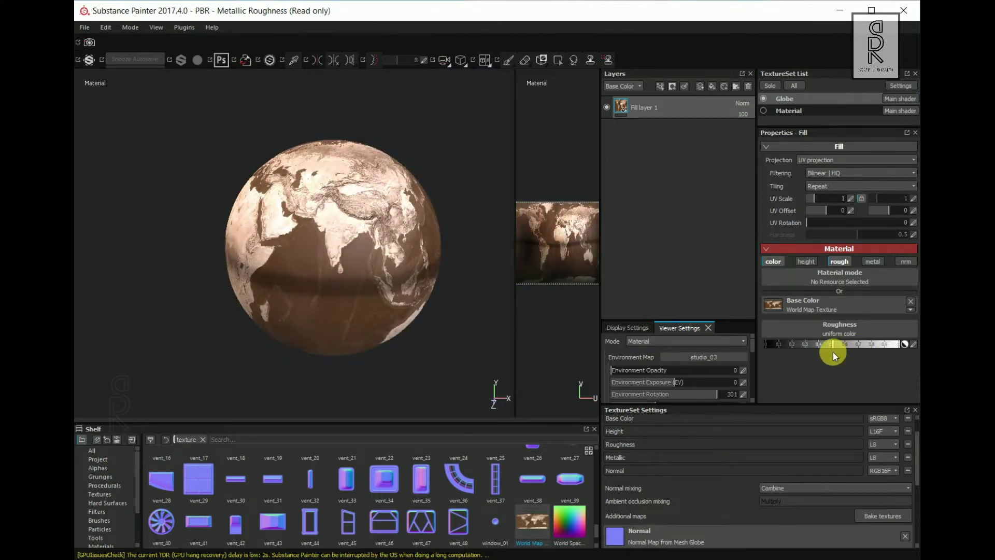
scroll(363, 282, up, 3)
alt+drag(362, 284, 420, 284)
drag(832, 346, 818, 347)
scroll(306, 280, down, 3)
alt+drag(306, 280, 414, 325)
shift+right_drag(414, 325, 378, 326)
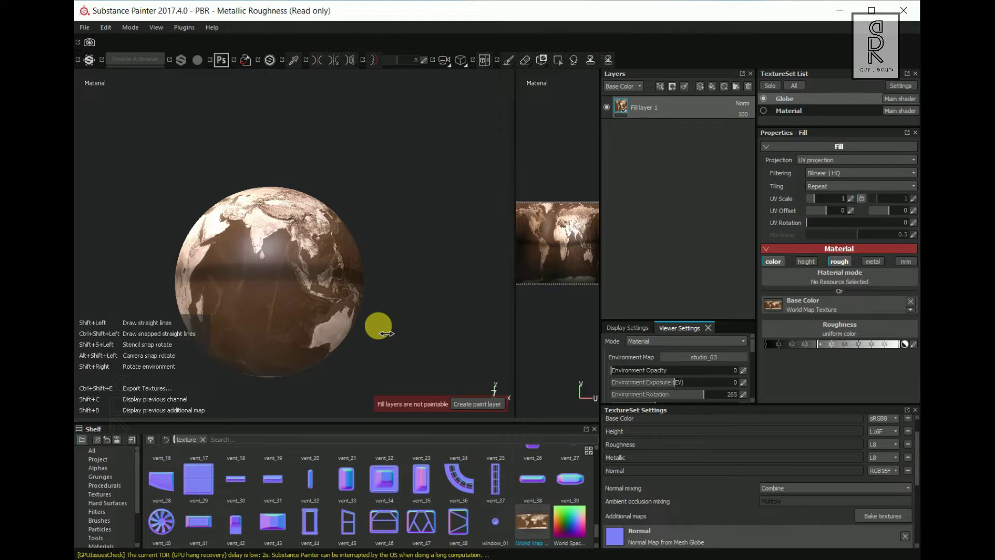
mouse_move(386, 334)
alt+mouse_down()
mouse_move(362, 343)
mouse_move(348, 299)
alt+mouse_up()
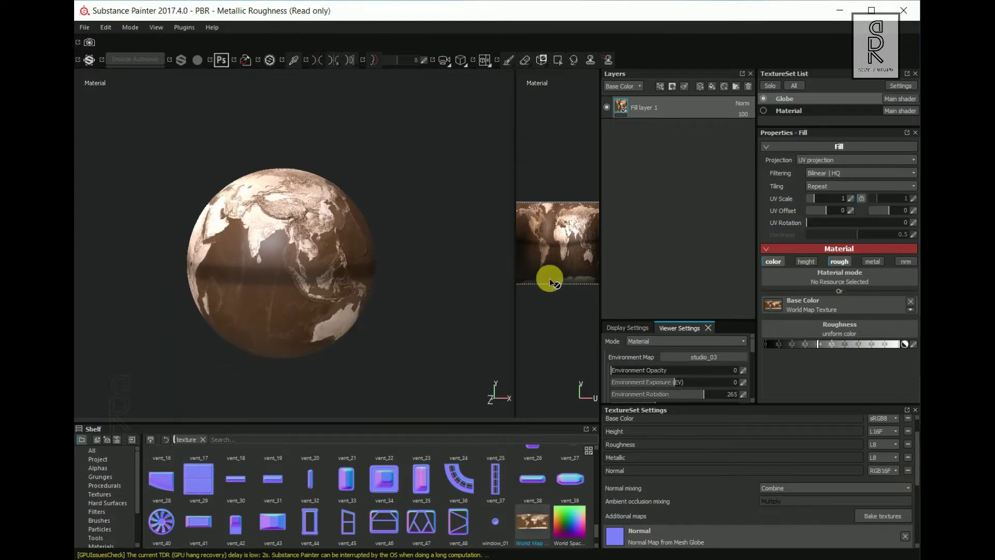
Add a second fill layer above the world map and leave only its roughness channel enabled
click(712, 87)
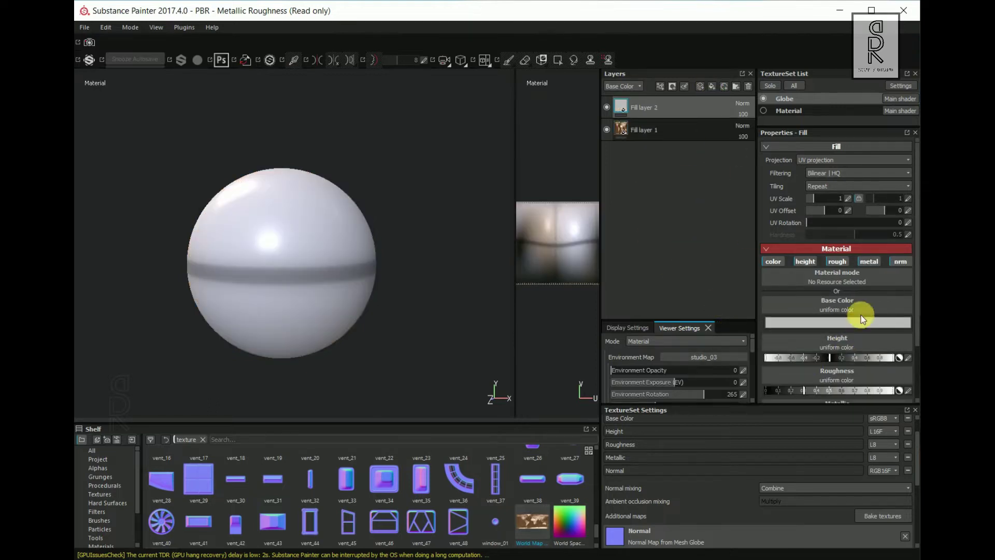
click(898, 264)
click(875, 262)
click(773, 262)
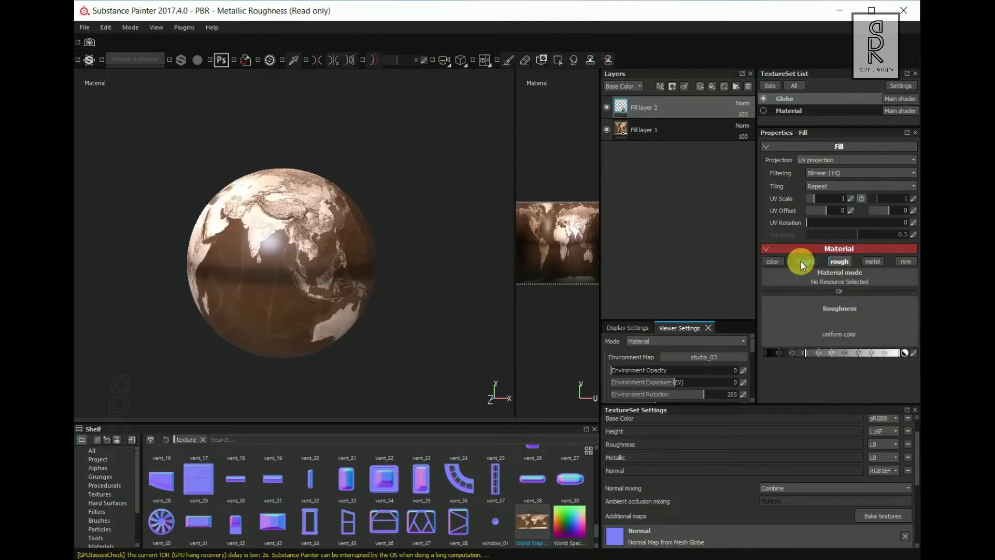
click(804, 261)
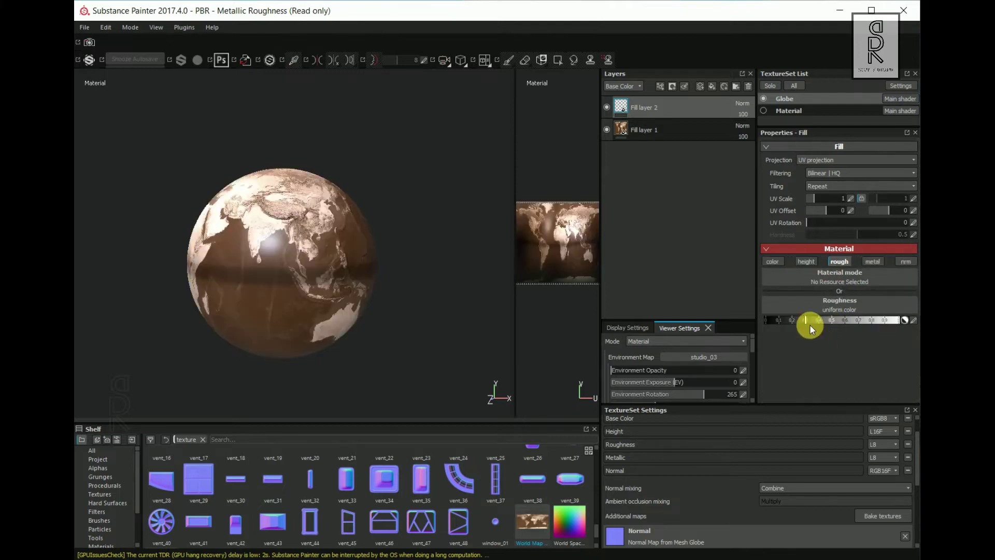
Enable the color channel of Fill layer 2, give it a dark brown base color and set its roughness to about 0.9
click(772, 261)
click(843, 323)
drag(786, 358, 785, 364)
drag(846, 372, 880, 361)
click(886, 262)
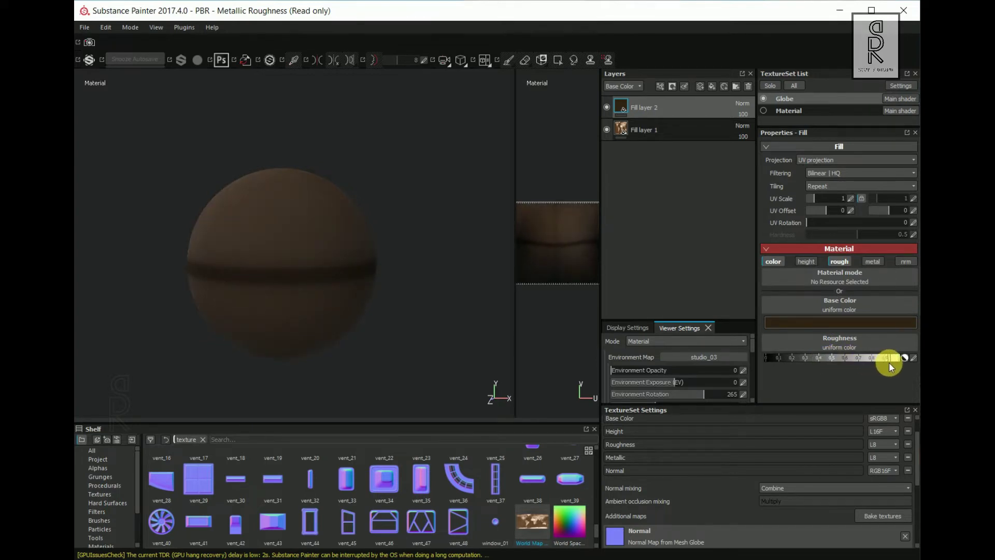
Enable the height channel of Fill layer 2, raise its height slightly and add a black mask to the layer
click(807, 262)
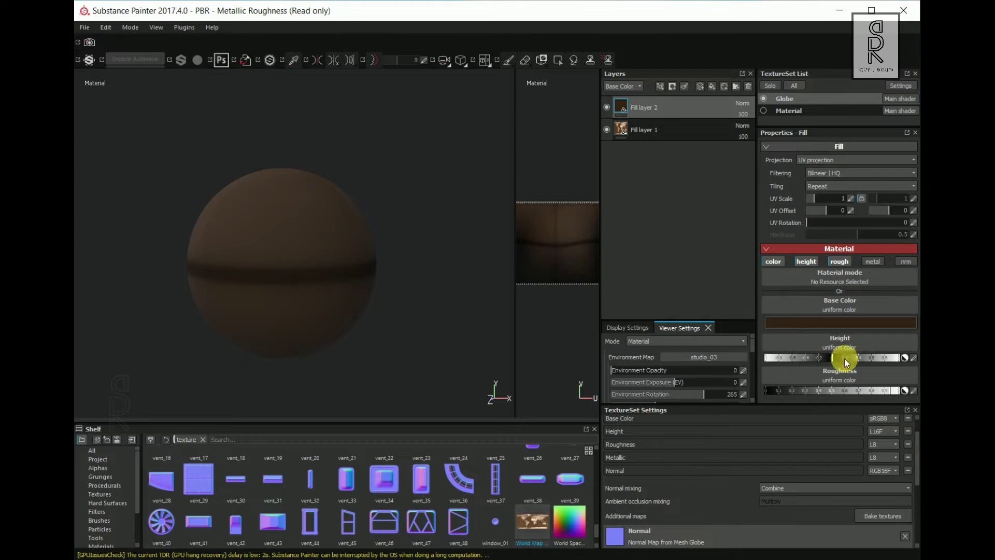
right_click(655, 108)
click(708, 123)
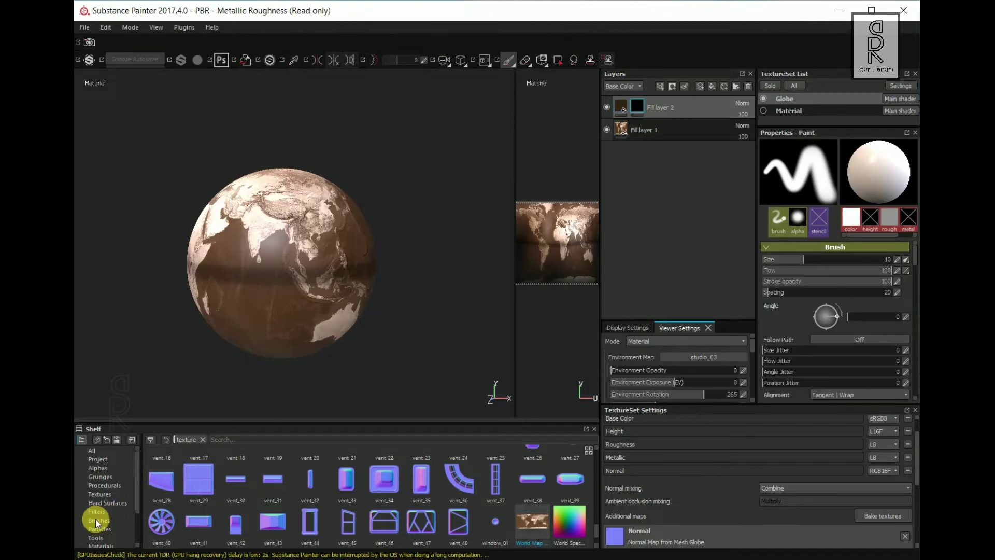
Apply the Dirt smart mask to Fill layer 2
scroll(102, 526, down, 3)
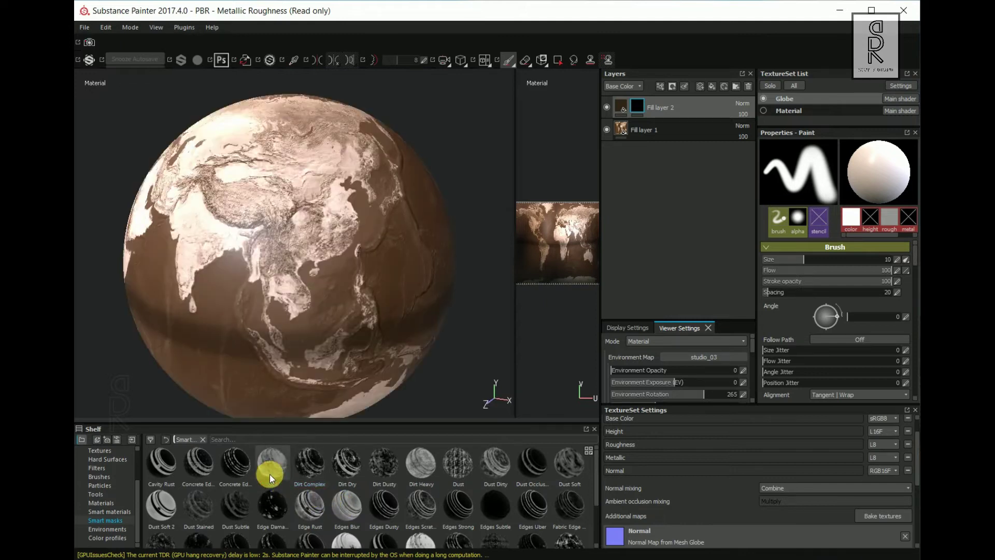
drag(274, 473, 684, 110)
scroll(366, 308, up, 1)
scroll(367, 309, down, 4)
alt+middle_drag(366, 309, 418, 277)
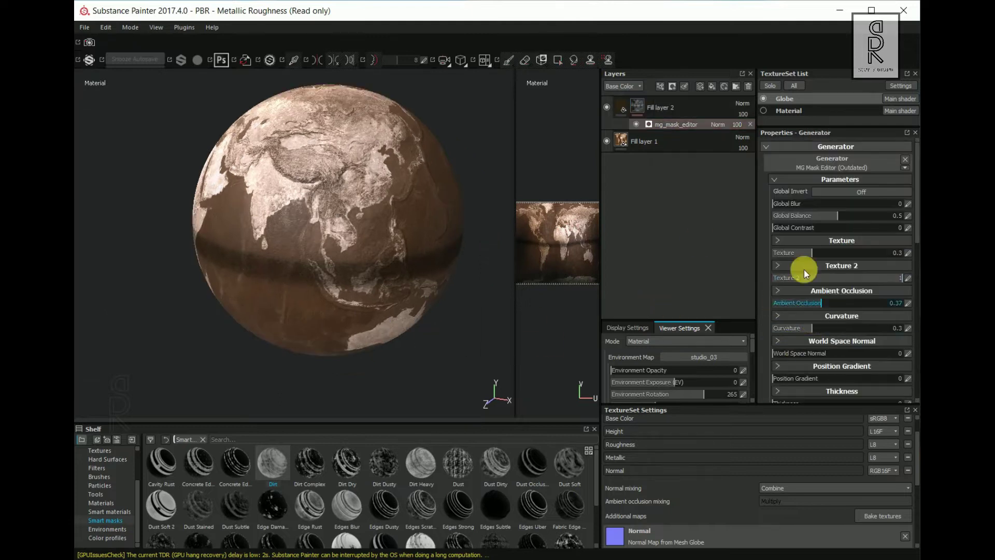
alt+drag(357, 311, 388, 296)
scroll(798, 310, down, 3)
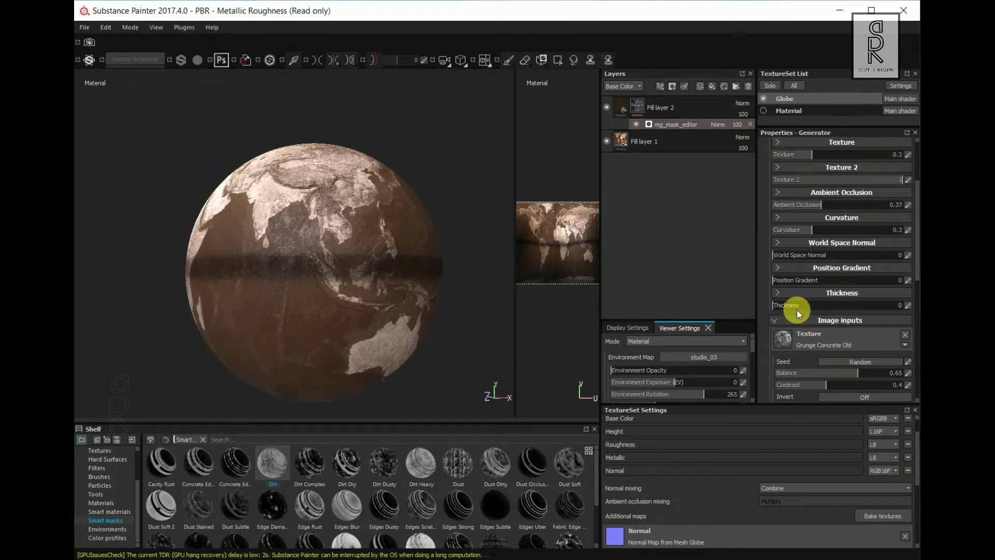
alt+drag(290, 296, 302, 294)
scroll(326, 231, up, 3)
alt+drag(327, 231, 373, 231)
Reduce Fill layer 2's height to just above zero and set its roughness to about 0.93
click(664, 106)
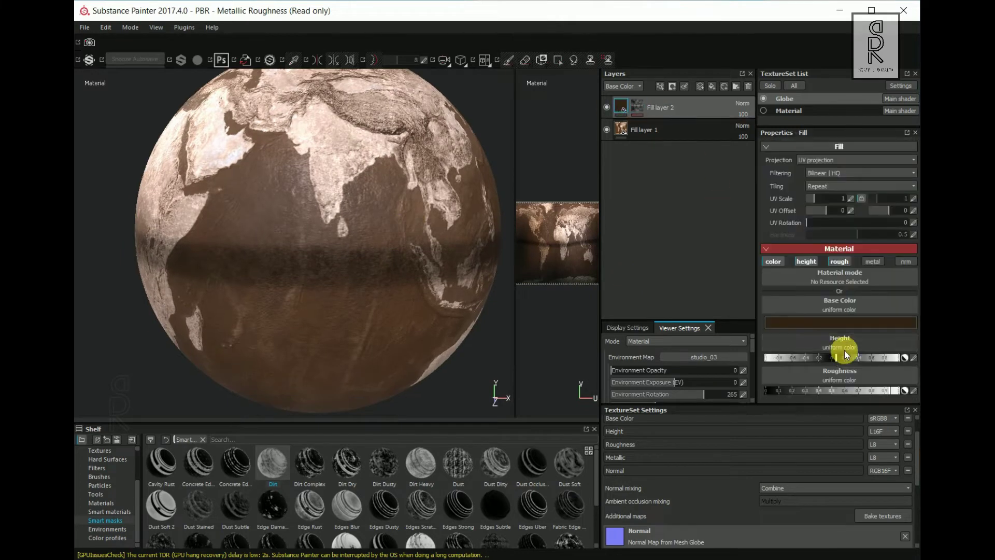
drag(838, 359, 829, 372)
scroll(327, 244, up, 2)
click(834, 358)
scroll(357, 242, down, 1)
click(891, 390)
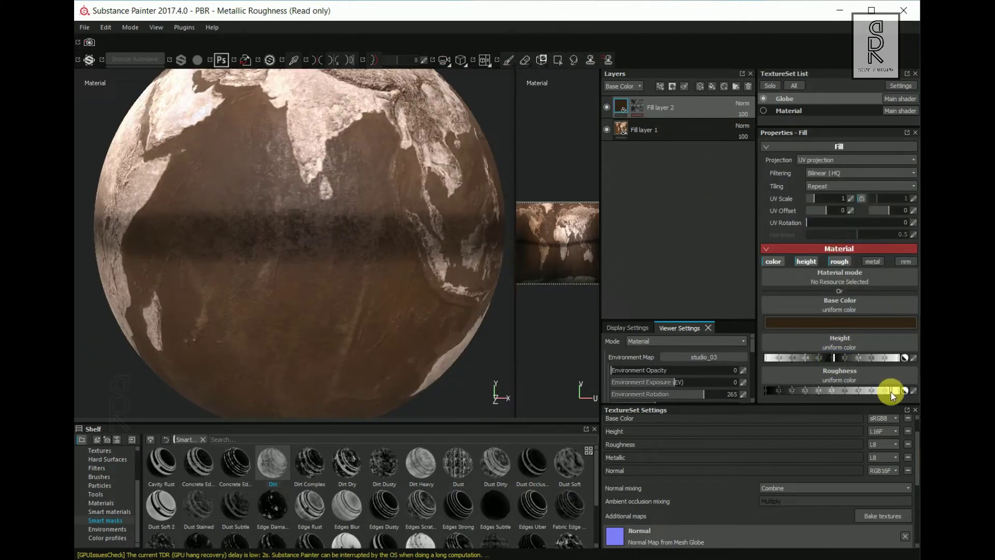
alt+drag(358, 242, 350, 239)
Set the Global Balance of Fill layer 2's mask generator to 0.34, undoing a trial Global Blur change
click(638, 107)
click(676, 125)
alt+drag(337, 273, 346, 274)
scroll(824, 259, up, 3)
click(803, 204)
key(ctrl+z)
click(814, 216)
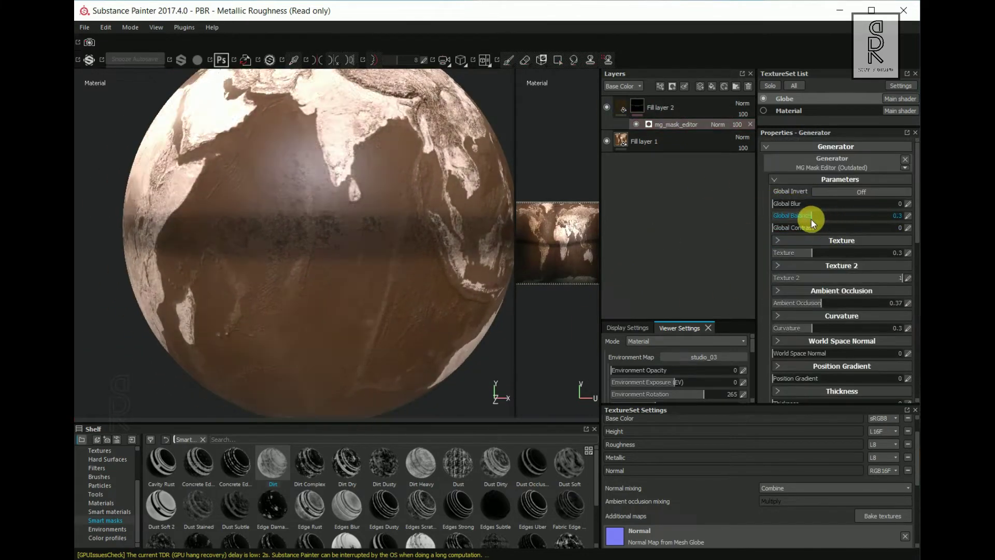
alt+drag(283, 233, 299, 255)
click(817, 217)
scroll(375, 311, up, 3)
scroll(424, 307, down, 4)
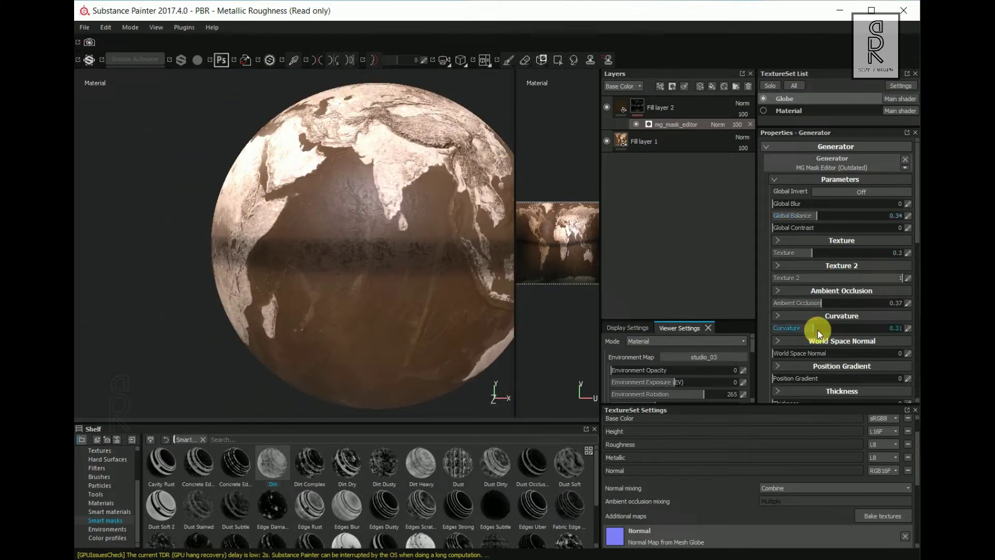
Change the projection mode of Fill layer 2
scroll(355, 311, down, 1)
click(620, 107)
click(857, 160)
click(858, 175)
Try a different projection mode on Fill layer 1 and undo it
click(644, 130)
click(819, 161)
click(819, 175)
alt+drag(274, 230, 353, 231)
key(ctrl+z)
click(621, 106)
scroll(332, 231, up, 2)
mouse_move(207, 232)
alt+mouse_down()
mouse_move(269, 231)
mouse_move(207, 233)
alt+mouse_up()
Lower Fill layer 1's roughness to about 0.33 and rotate the environment lighting to 301
click(644, 130)
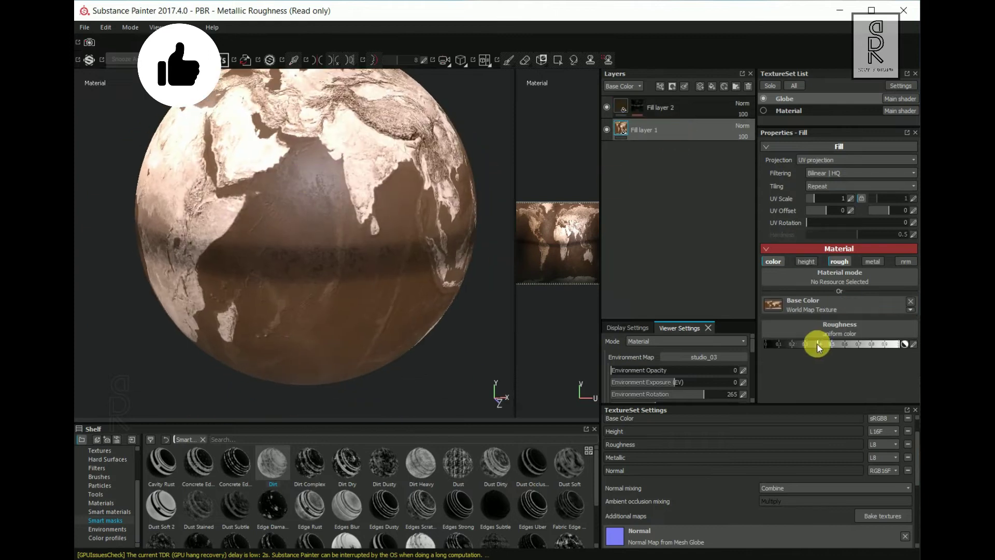
drag(817, 345, 809, 346)
scroll(460, 290, down, 2)
alt+drag(461, 291, 333, 238)
shift+right_drag(334, 238, 369, 241)
alt+drag(369, 241, 518, 254)
Select the Material texture set and rotate the environment lighting to 59 around the whole globe stand
click(788, 111)
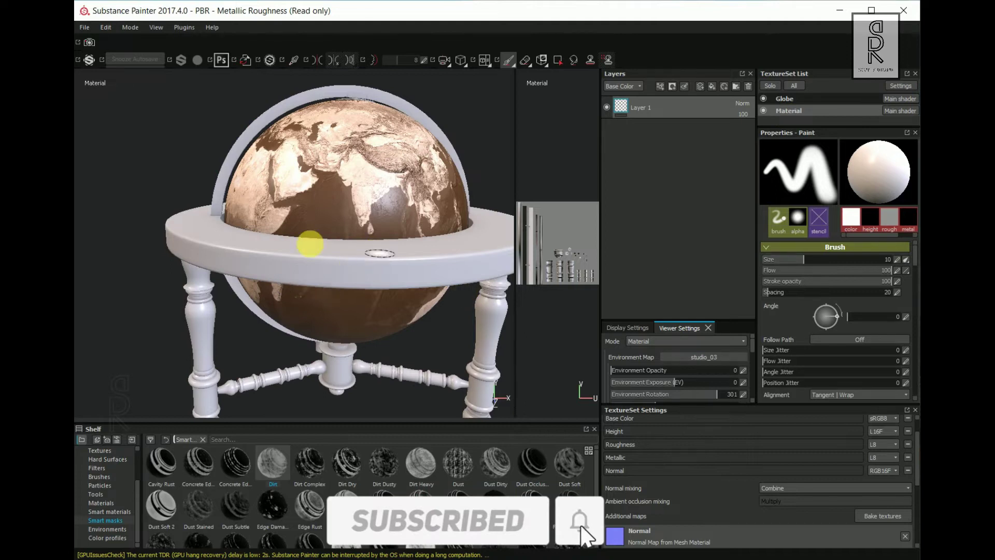
alt+right_drag(311, 249, 256, 260)
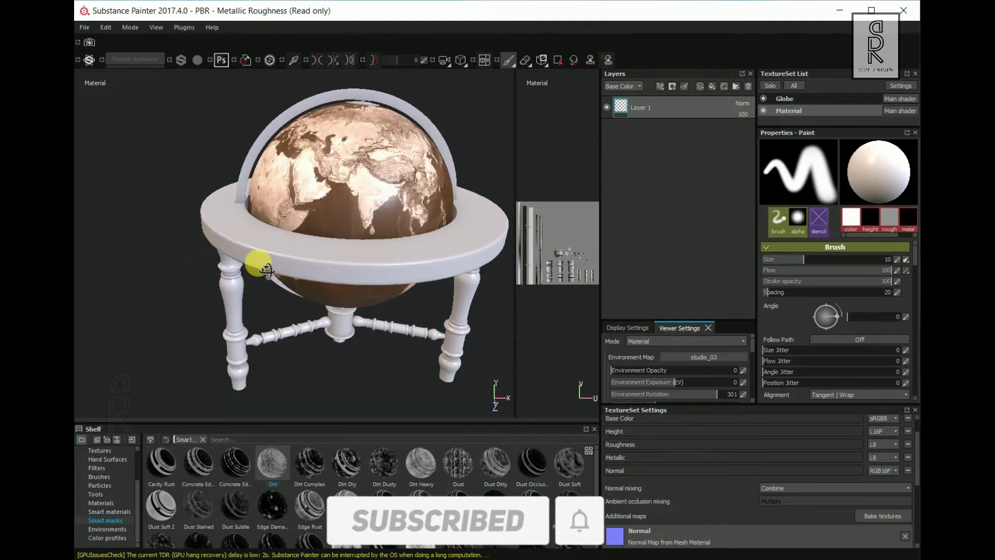
alt+drag(256, 260, 326, 341)
alt+right_drag(325, 341, 415, 332)
alt+drag(415, 333, 400, 338)
shift+right_drag(400, 338, 337, 340)
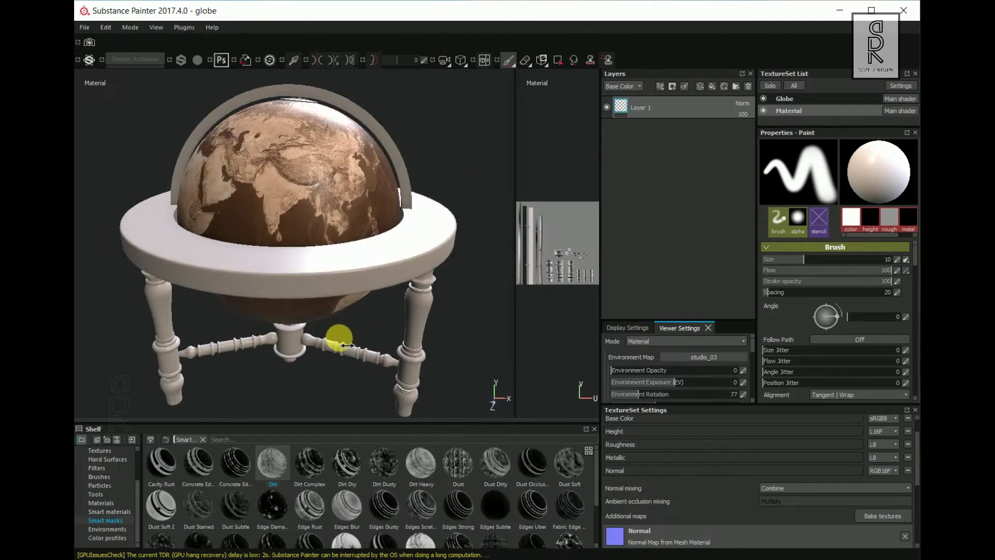
alt+drag(337, 340, 400, 334)
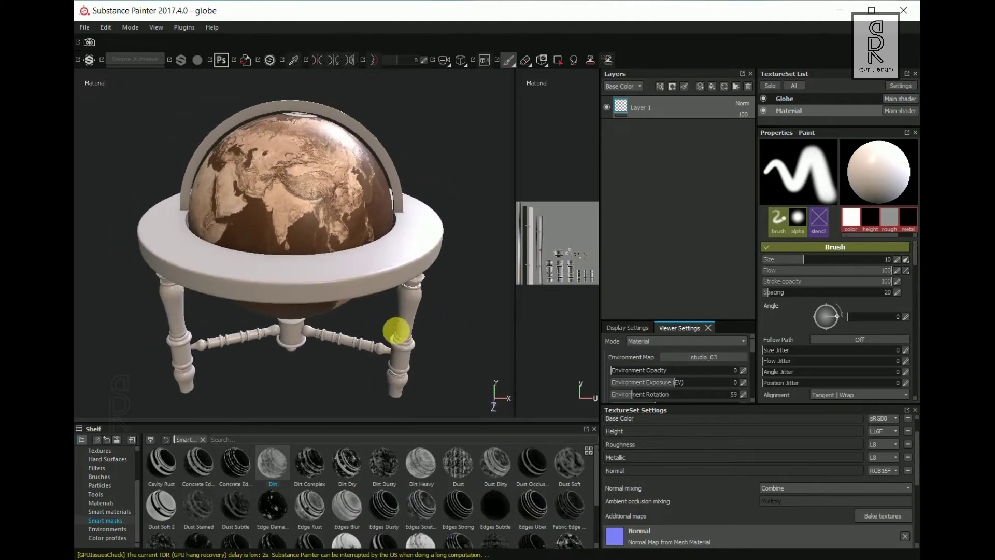
Delete Layer 1 from the Material texture set
click(748, 87)
alt+right_drag(449, 305, 433, 294)
alt+middle_drag(433, 294, 434, 288)
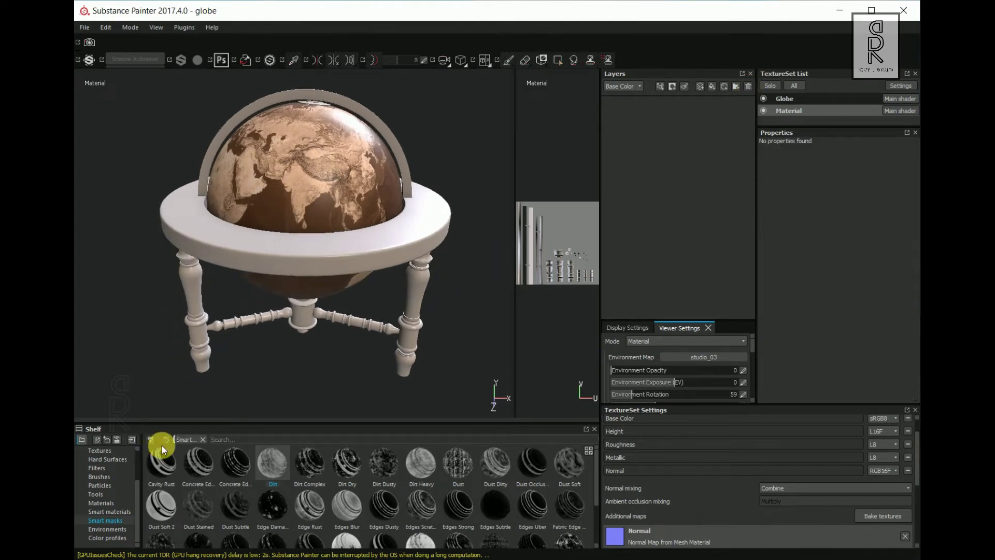
Search the materials for "wood" and add Wood Walnut as a layer on the Material texture set
click(100, 504)
click(272, 439)
text(w)
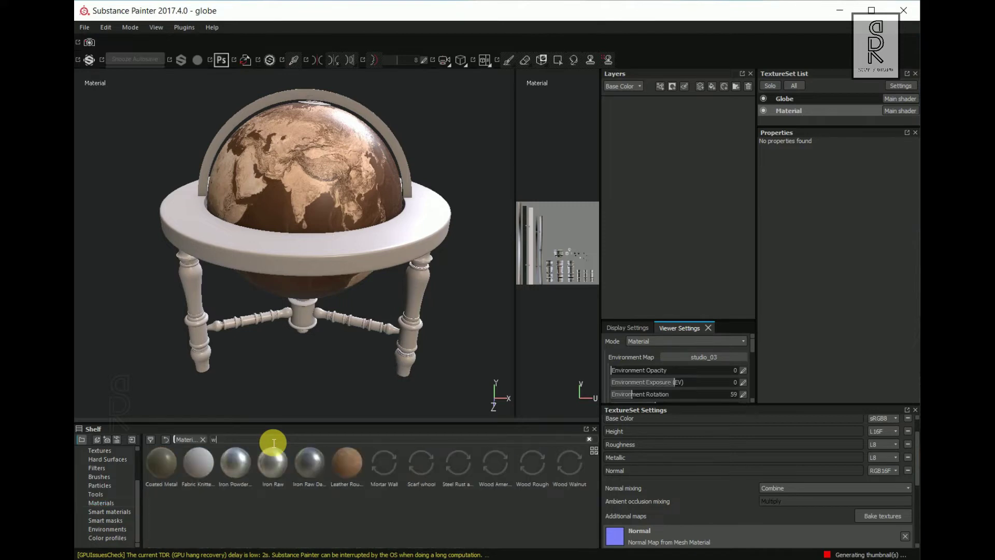
text(ood)
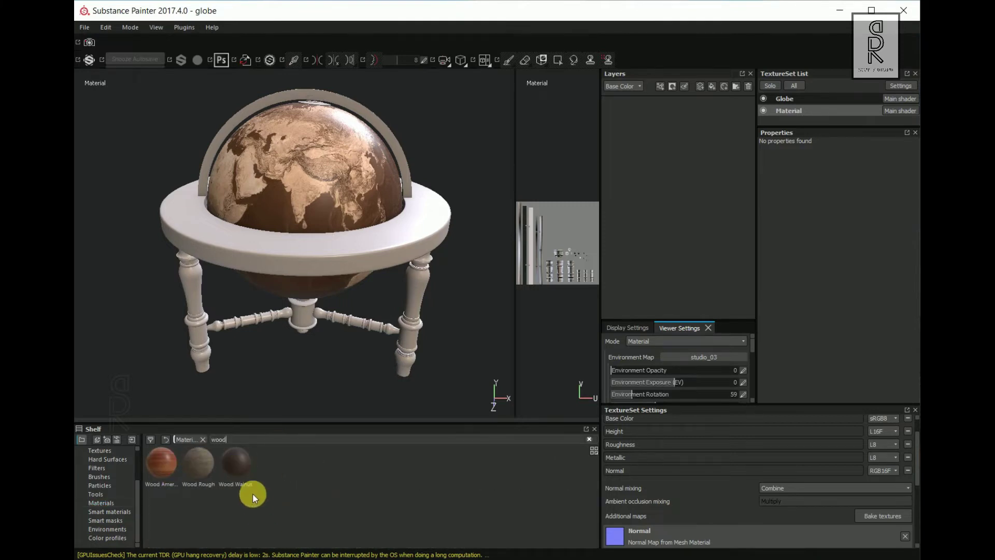
drag(242, 465, 674, 165)
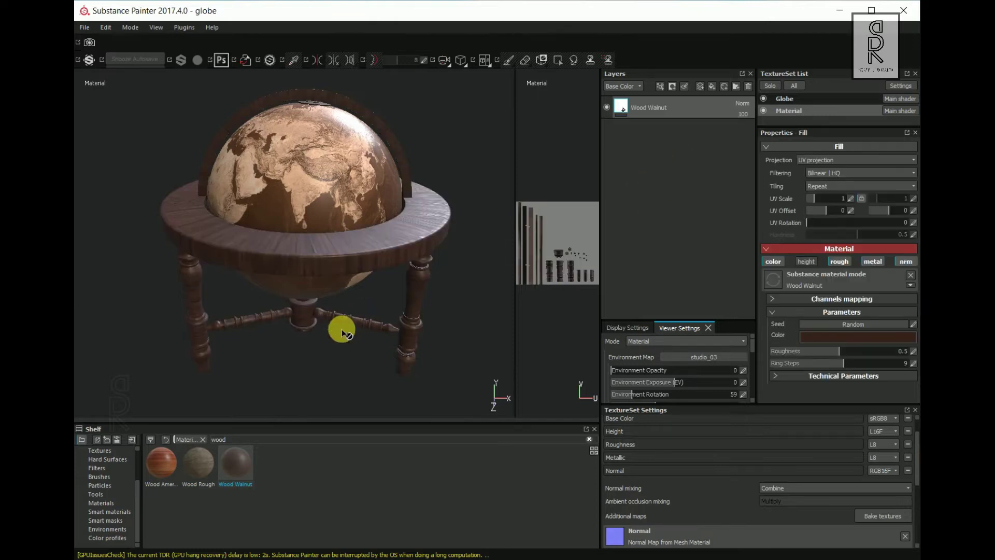
Switch the Wood Walnut layer's projection to Tri-planar projection so the grain runs continuously across the stand
alt+drag(352, 294, 309, 260)
alt+right_drag(309, 260, 396, 296)
alt+drag(395, 296, 219, 324)
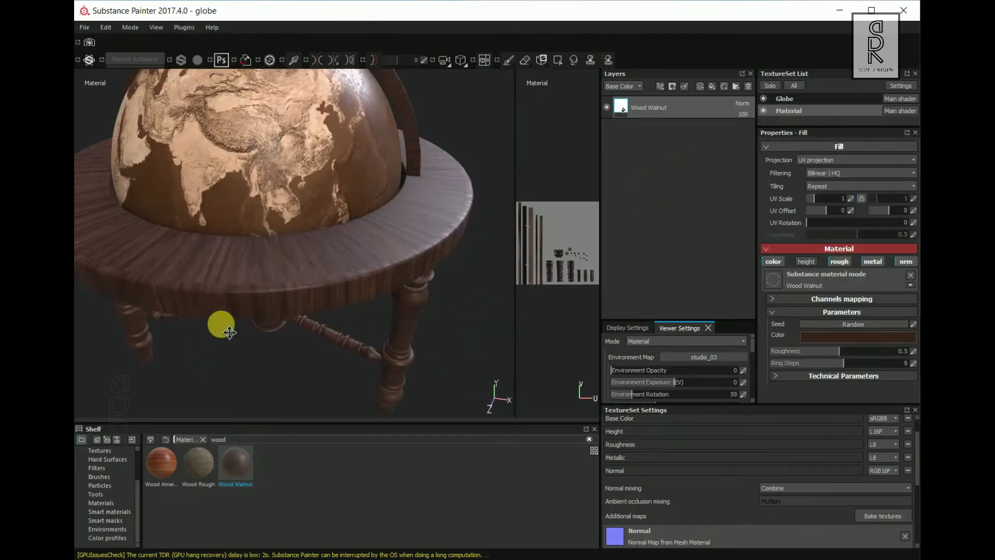
alt+right_drag(220, 325, 349, 314)
alt+middle_drag(348, 314, 453, 300)
alt+right_drag(409, 300, 282, 304)
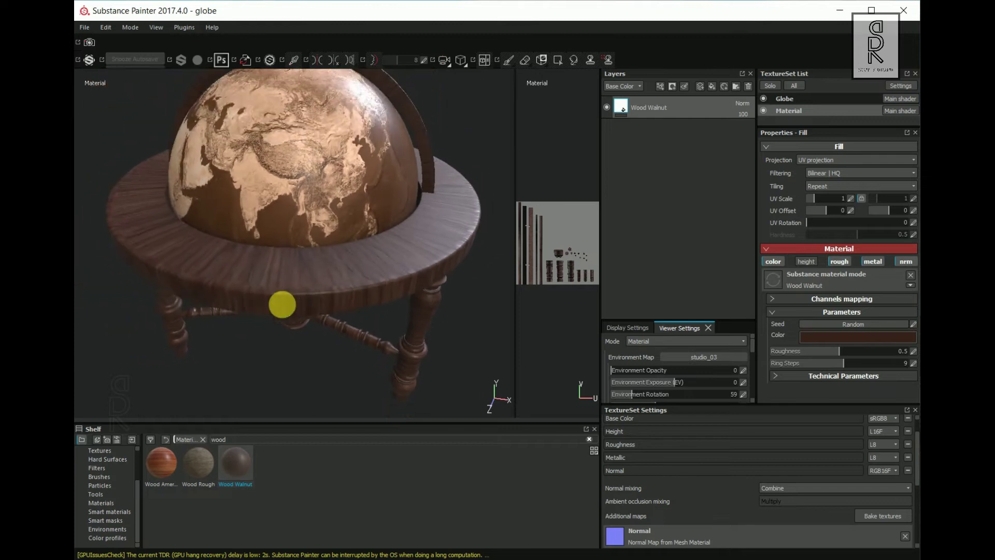
alt+middle_drag(282, 304, 316, 303)
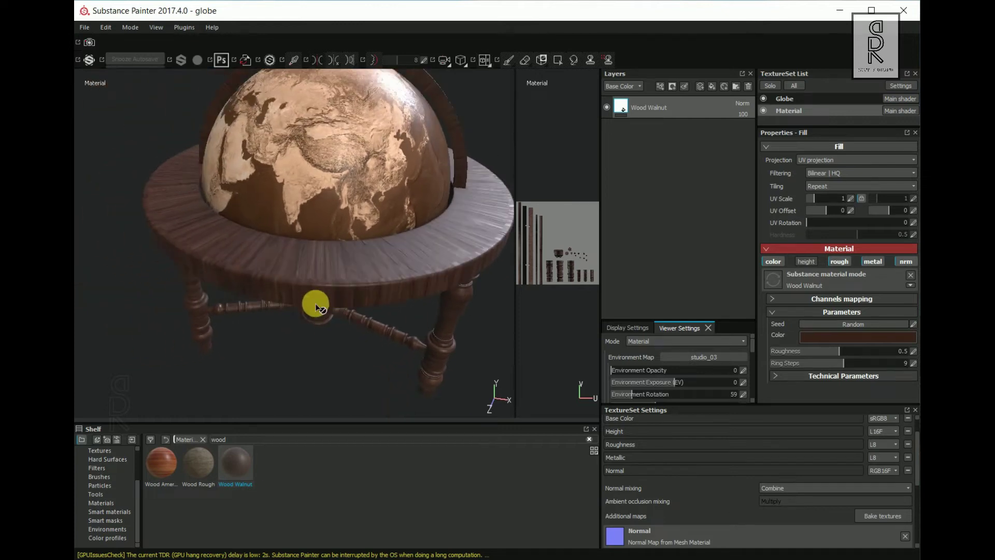
click(801, 161)
click(810, 176)
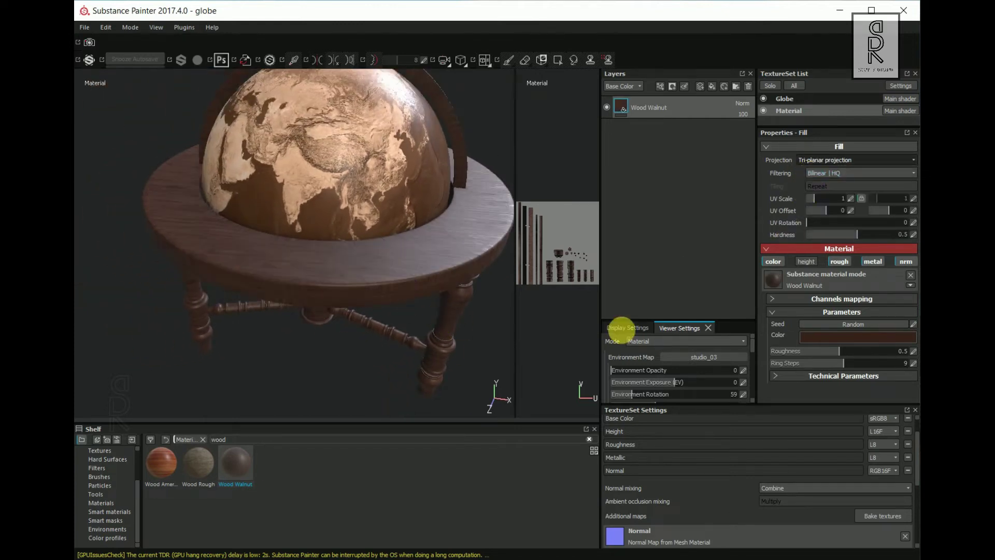
Try the Wood Walnut layer with a roughness of 0.55 and a UV scale of 2
alt+drag(290, 346, 191, 289)
alt+right_drag(191, 289, 259, 290)
drag(838, 350, 846, 351)
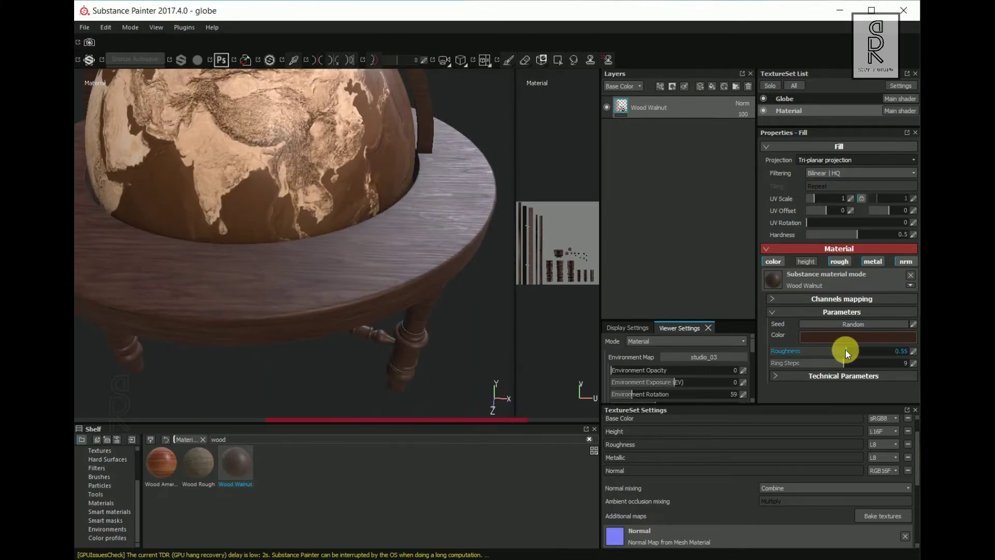
mouse_move(429, 298)
shift+right_down()
mouse_move(363, 295)
mouse_move(434, 294)
shift+right_up()
mouse_move(435, 295)
alt+right_down()
mouse_move(399, 282)
mouse_move(428, 285)
alt+right_up()
click(851, 200)
text(2)
alt+right_drag(306, 291, 339, 290)
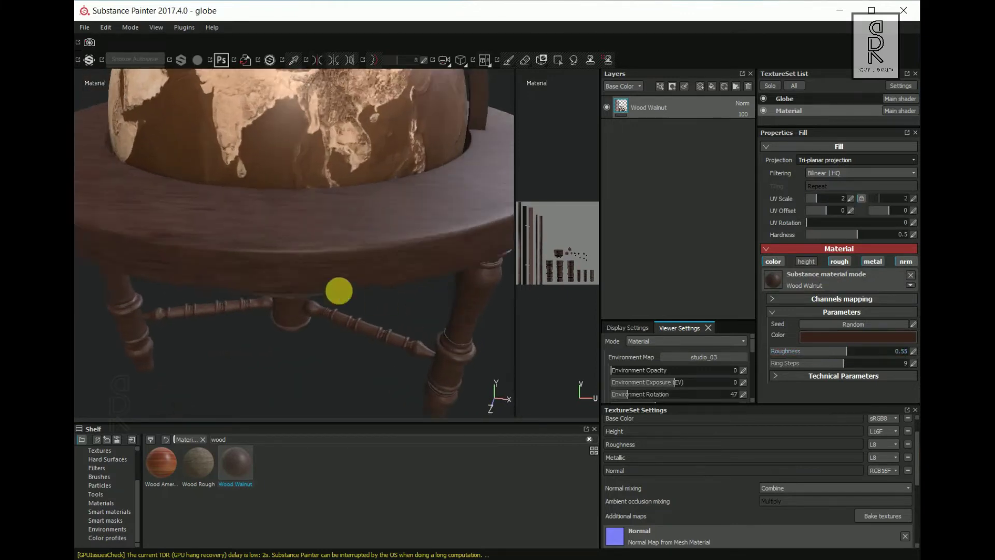
Compare finer grain sizes on the stand's tabletop and set the Wood Walnut layer's UV scale to 5
click(850, 200)
text(5)
alt+right_drag(394, 311, 358, 311)
shift+right_drag(358, 311, 425, 318)
alt+drag(424, 318, 318, 381)
click(850, 199)
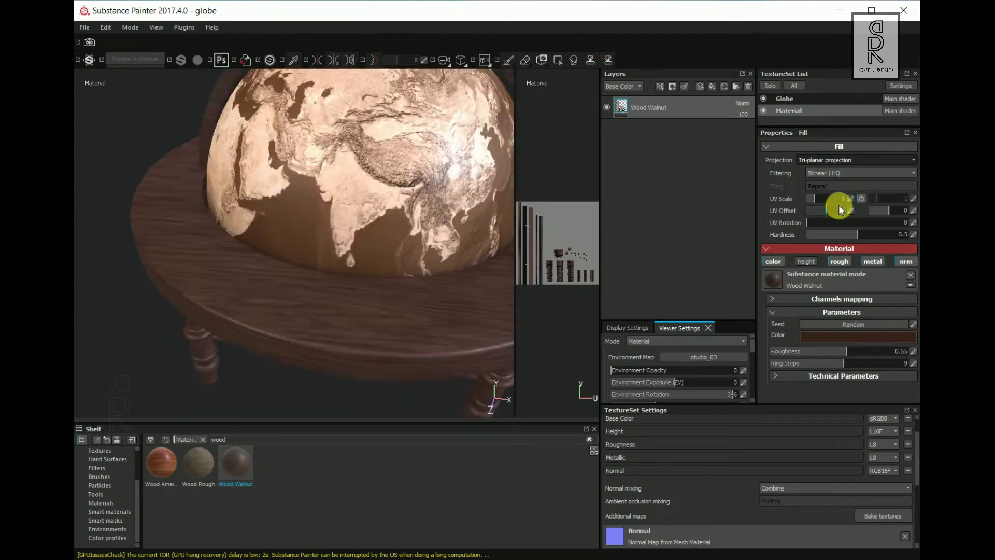
text(3)
Set the Wood Walnut layer's roughness to 0.6 and adjust its color to a dark brown
click(913, 352)
text(0.6)
alt+right_drag(332, 291, 296, 291)
click(858, 337)
click(770, 381)
click(866, 277)
alt+drag(321, 291, 445, 316)
alt+right_drag(446, 316, 414, 333)
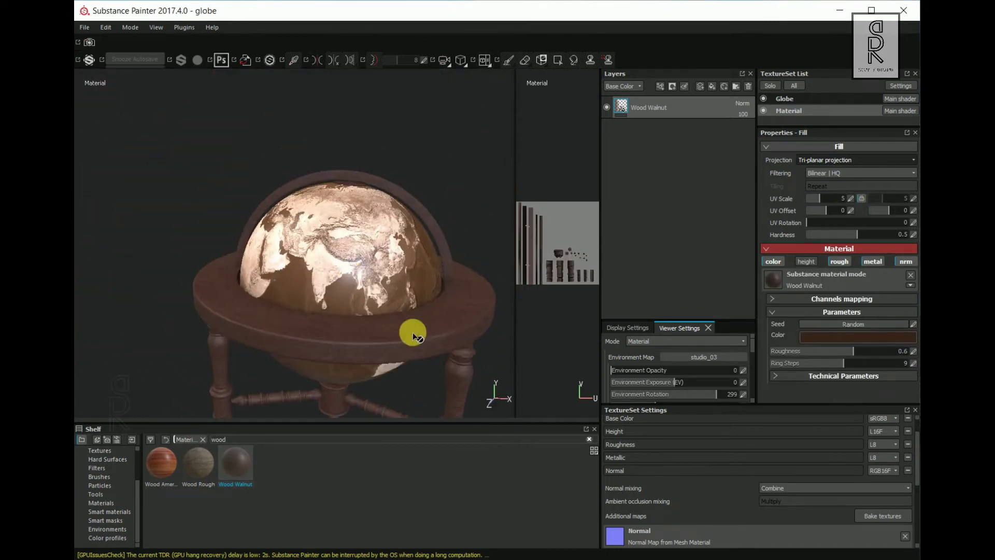
Search the materials for "metal" and add Iron Raw Damaged as a layer above Wood Walnut
double_click(244, 439)
text(m)
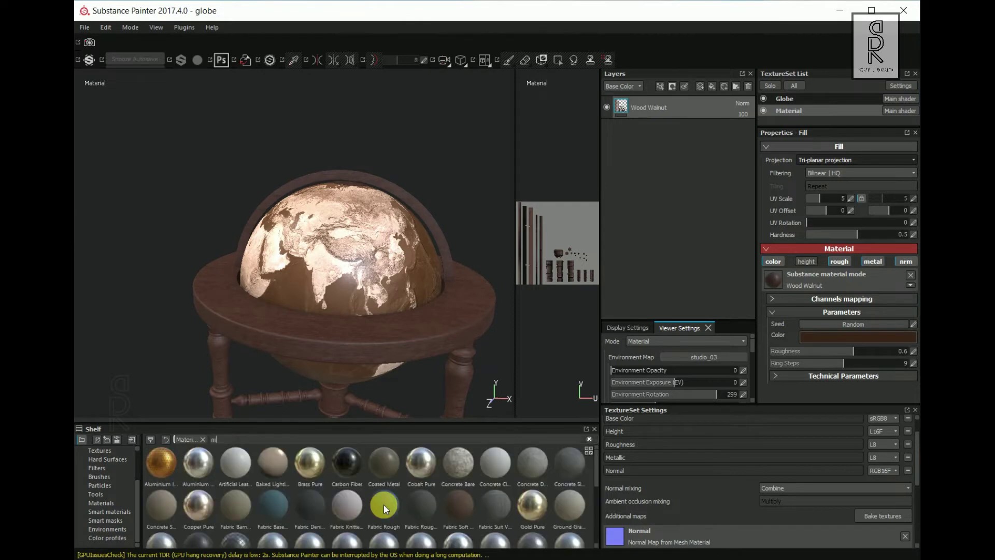
text(etal)
scroll(357, 505, down, 1)
mouse_move(384, 483)
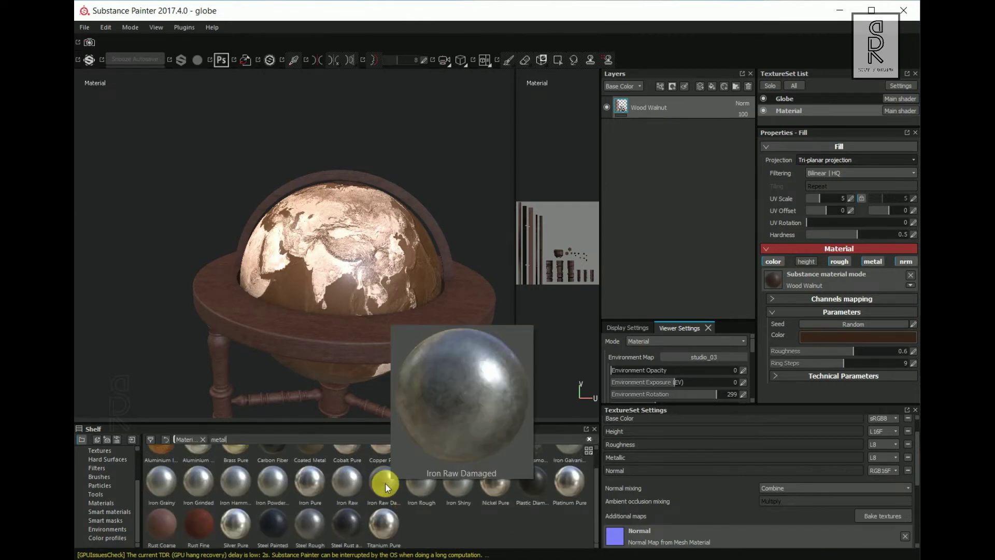
drag(378, 484, 692, 163)
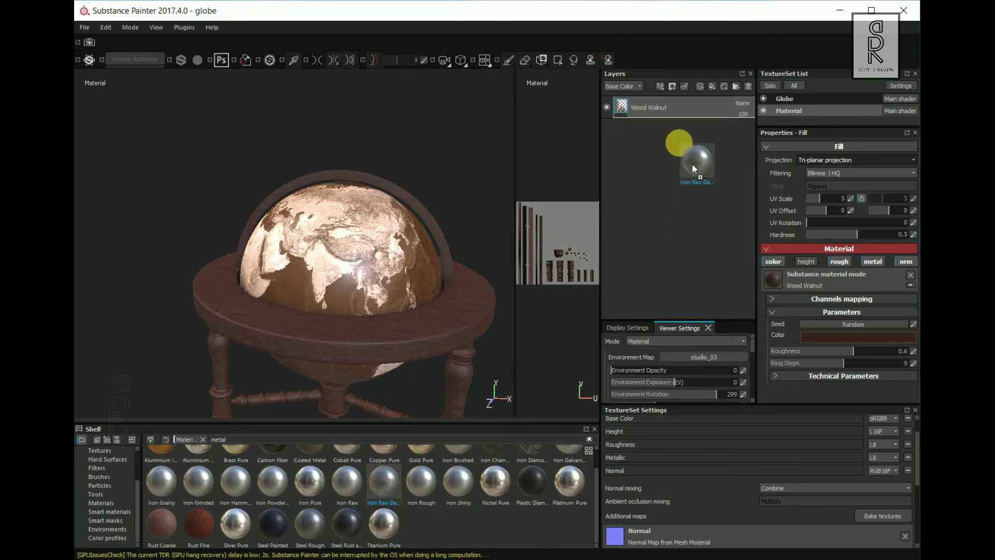
drag(674, 93, 674, 95)
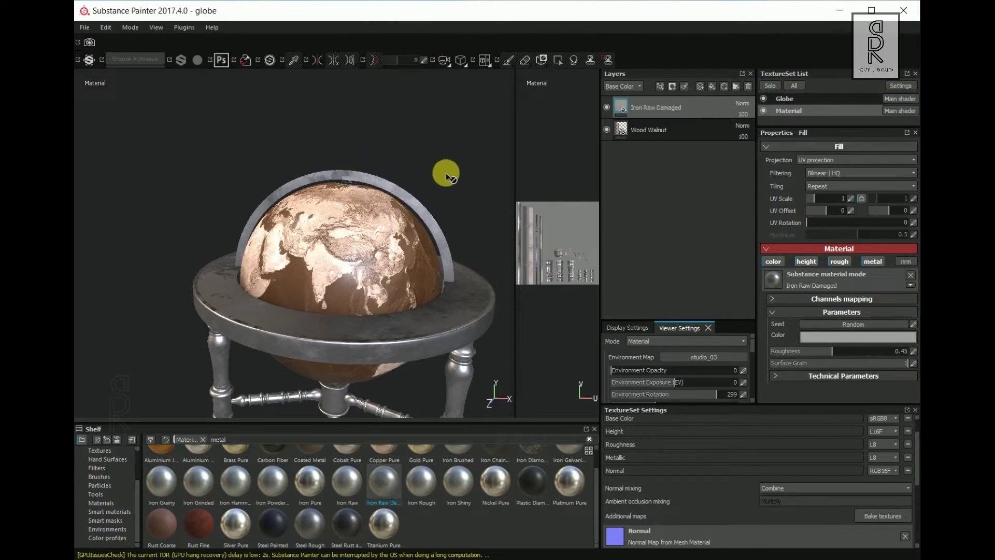
Add a black mask to Iron Raw Damaged and reveal the iron on the arched ring around the globe with Polygon Fill
right_click(642, 106)
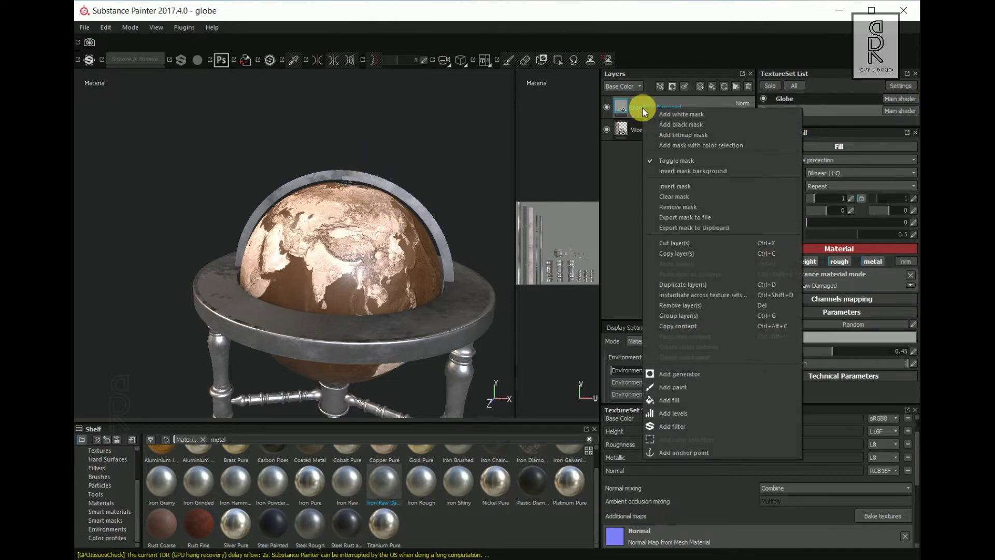
click(691, 123)
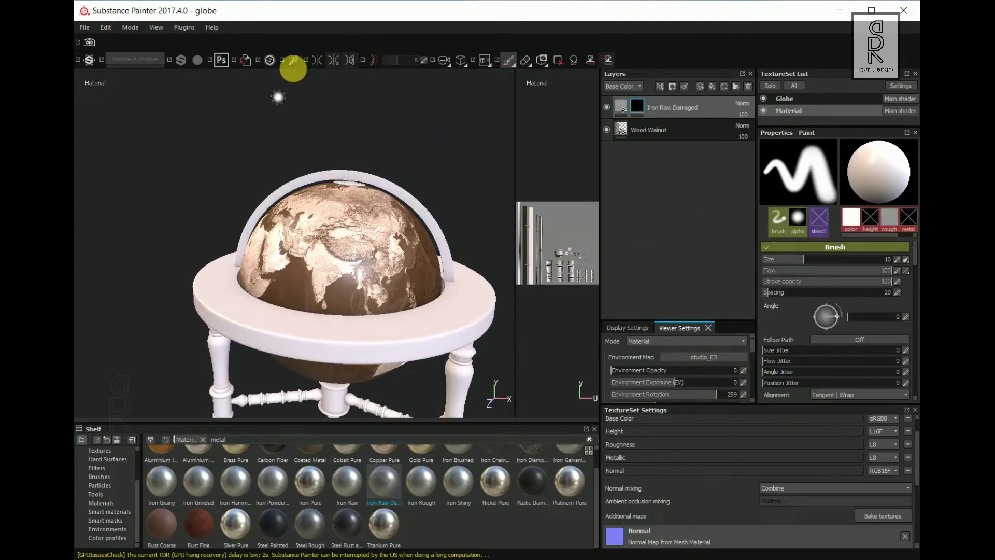
click(556, 61)
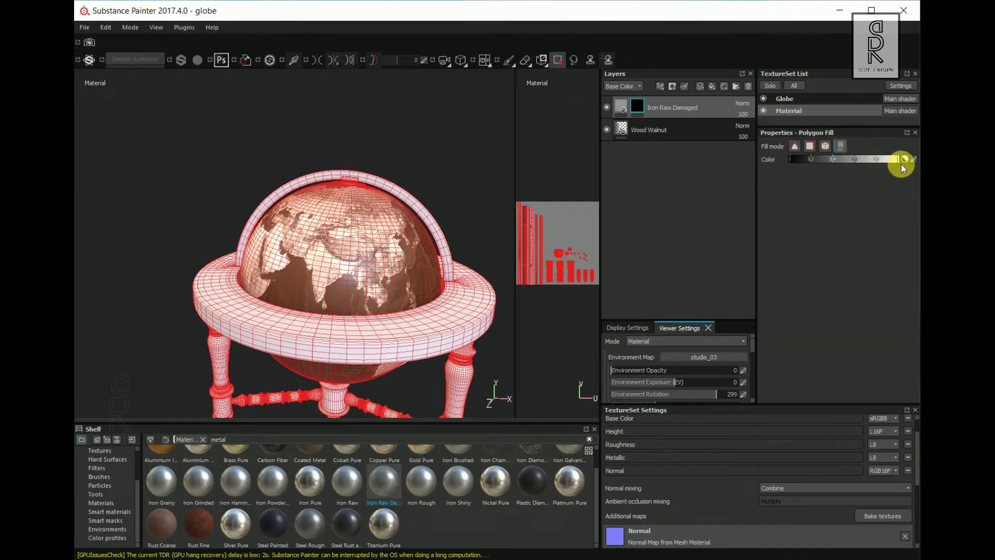
alt+middle_drag(336, 213, 256, 259)
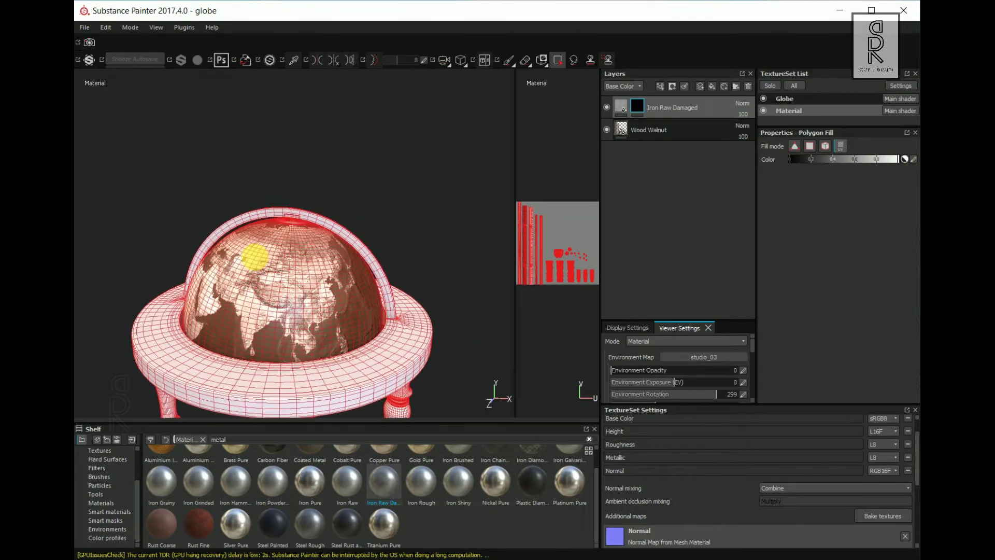
alt+right_drag(281, 269, 601, 331)
alt+drag(333, 171, 361, 159)
drag(287, 140, 311, 231)
alt+drag(294, 162, 425, 301)
Hide the Globe texture set and fill the round cap inside the ring's top into the Iron Raw Damaged mask
click(766, 108)
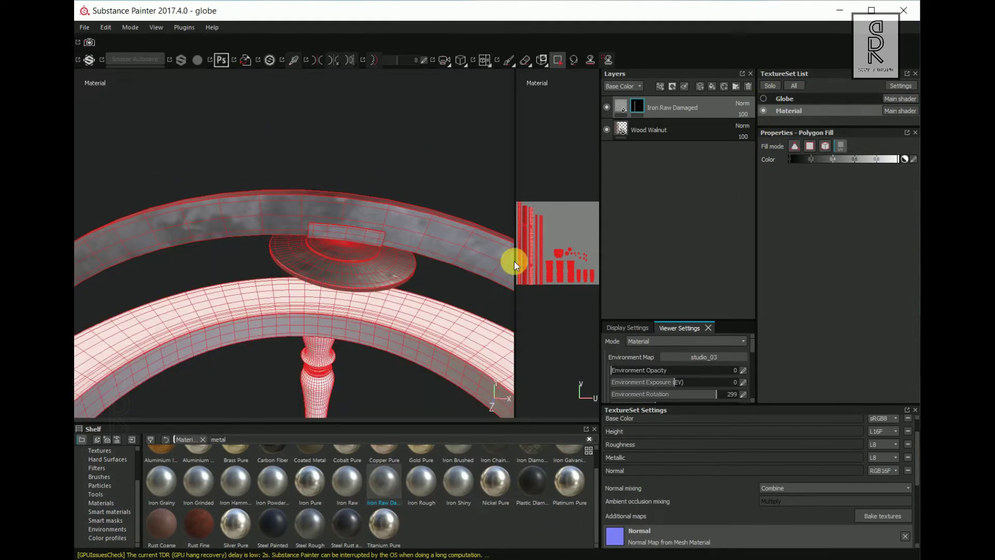
alt+drag(347, 182, 327, 198)
drag(373, 287, 388, 307)
alt+right_drag(389, 306, 365, 333)
alt+middle_drag(365, 332, 342, 130)
alt+right_drag(487, 320, 228, 229)
alt+drag(229, 228, 386, 347)
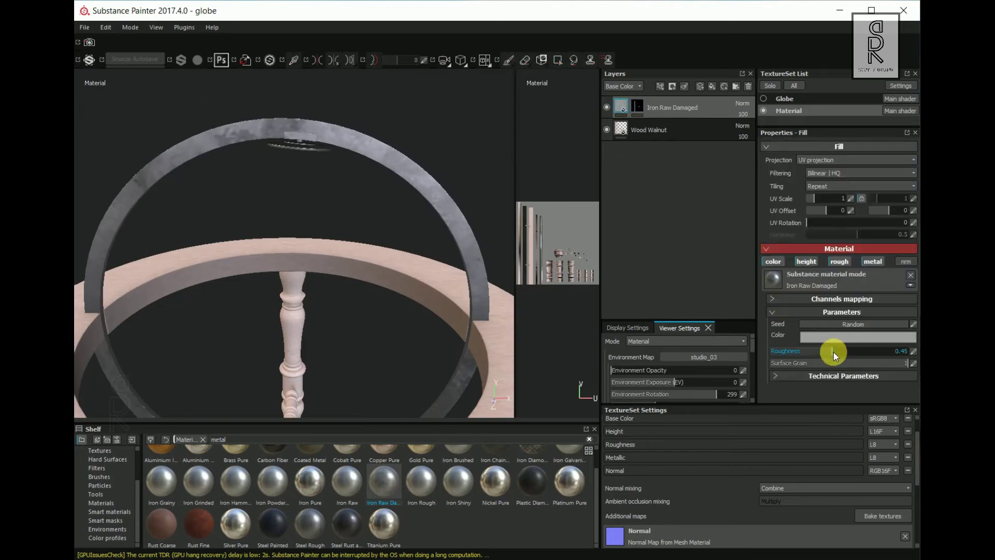
Set Iron Raw Damaged to roughness 0.49 and a dark brown color of RGB 0.156, 0.079, 0.047
click(846, 351)
click(768, 362)
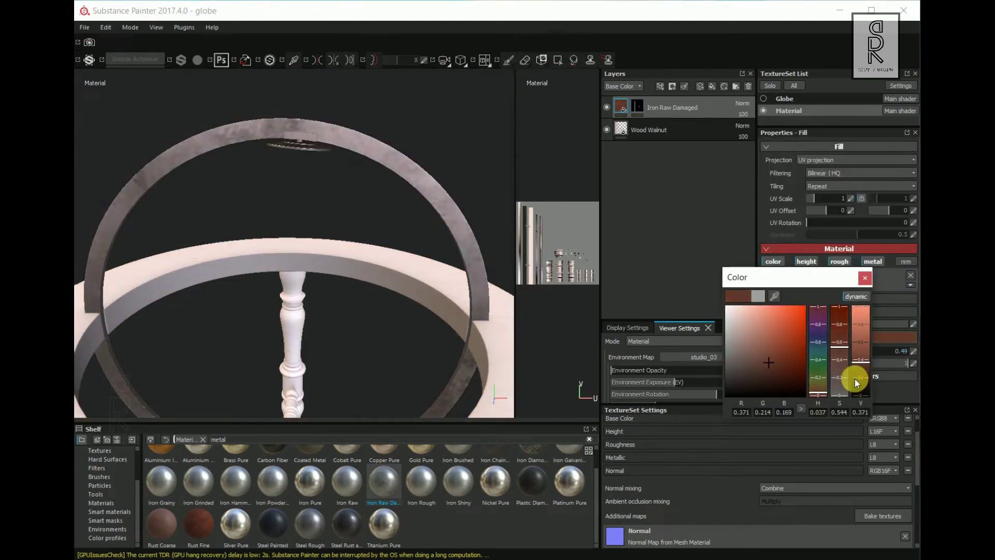
click(818, 389)
alt+drag(293, 222, 304, 270)
click(843, 343)
click(819, 391)
click(860, 382)
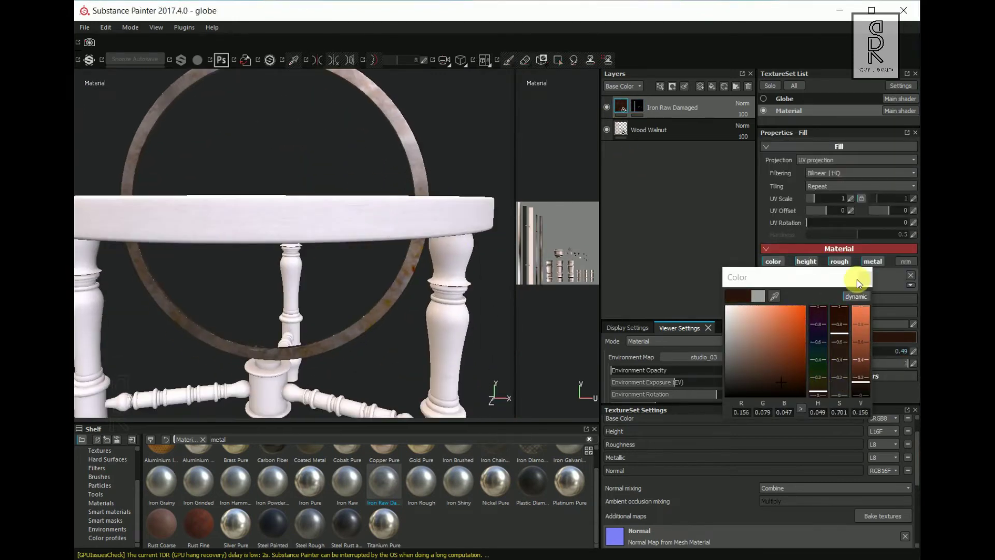
Select the Wood Walnut layer and fine-tune the saturation of its dark brown color
alt+drag(317, 156, 356, 182)
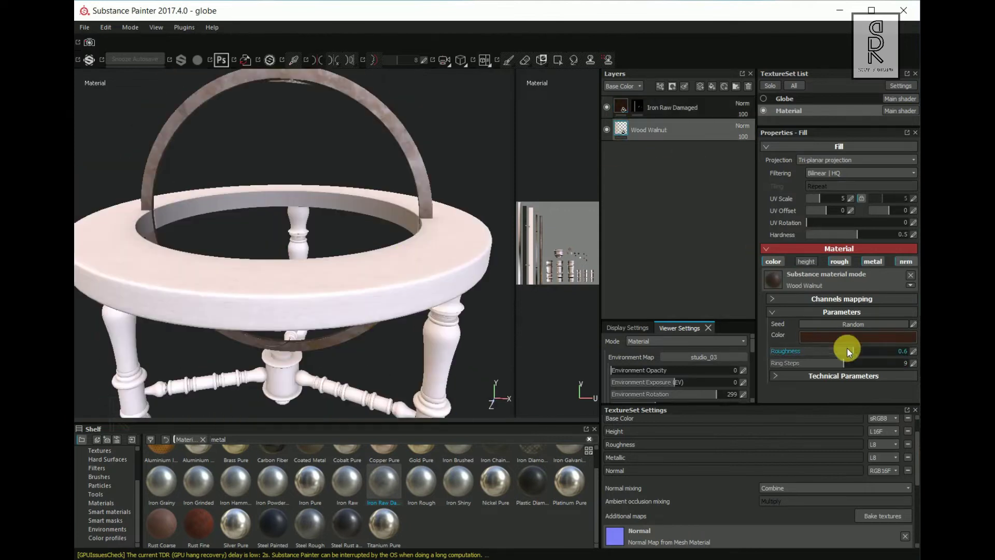
click(848, 347)
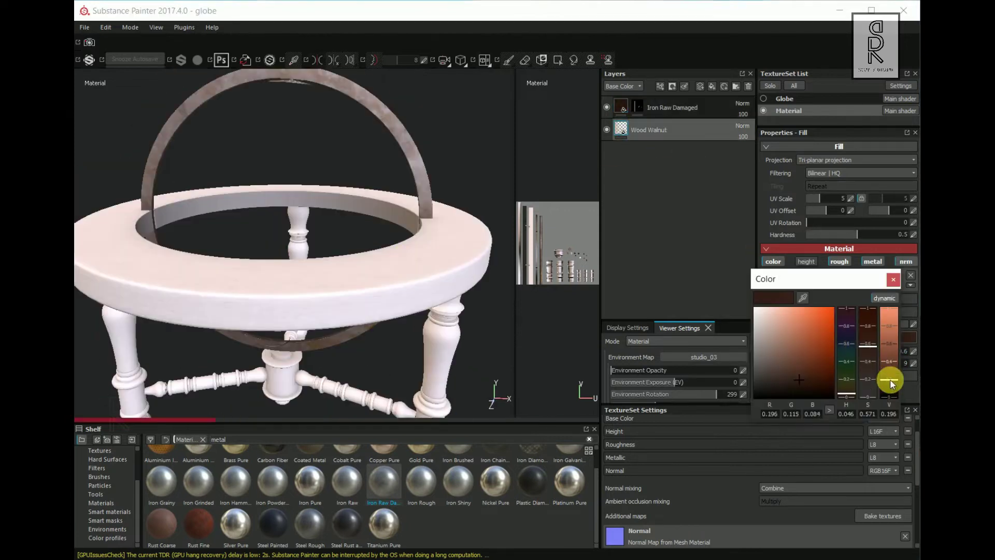
click(874, 344)
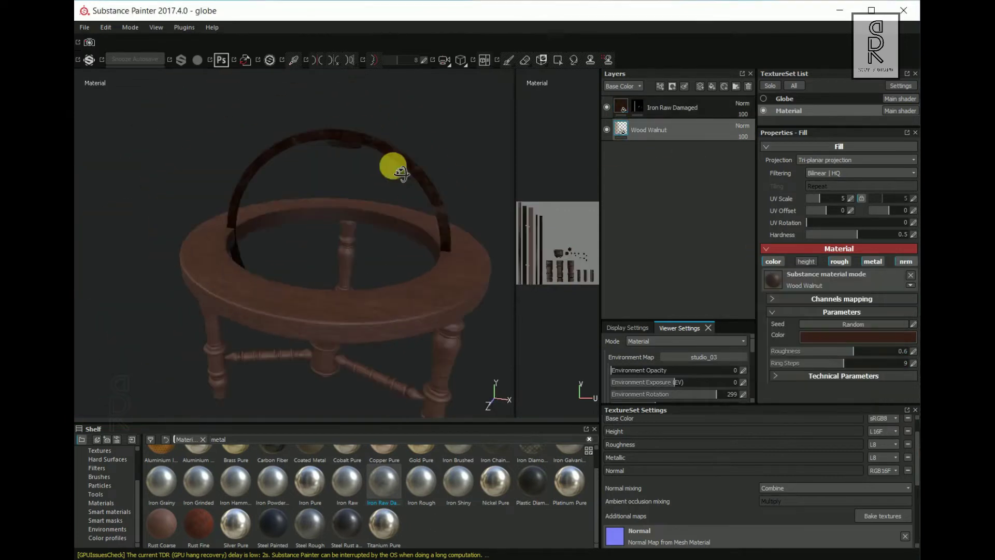
alt+drag(394, 171, 333, 278)
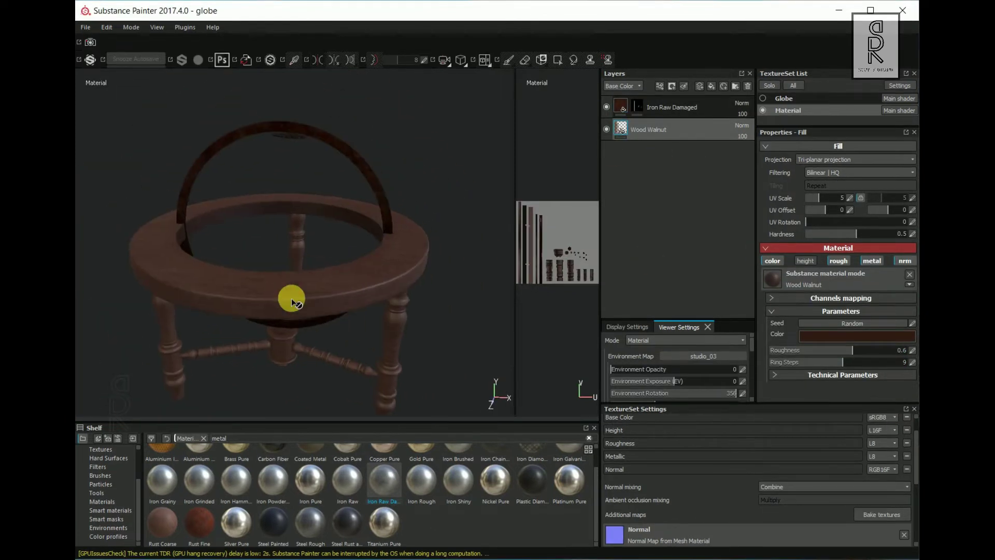
Brighten the Iron Raw Damaged color to a reddish brown and show the Globe texture set again
alt+drag(290, 297, 366, 246)
click(667, 109)
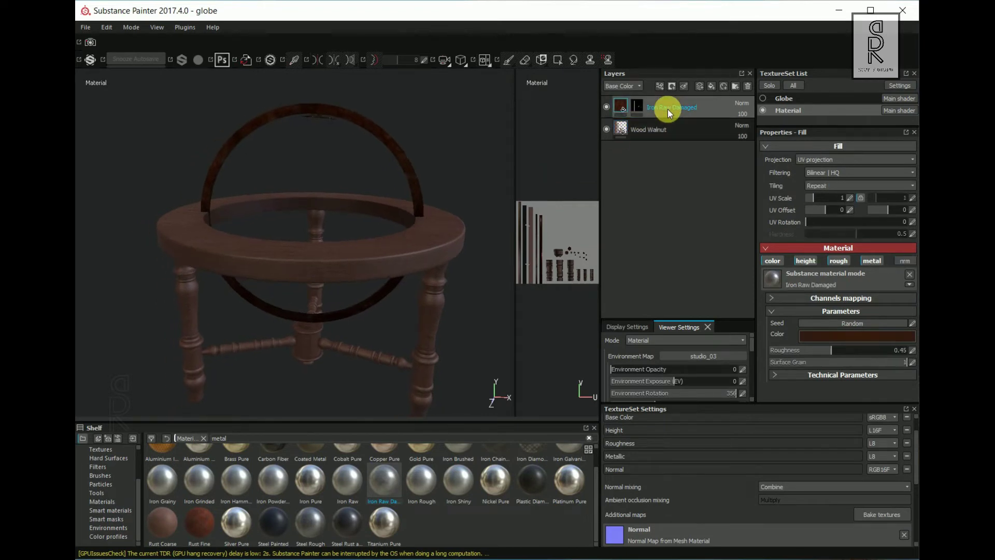
click(815, 100)
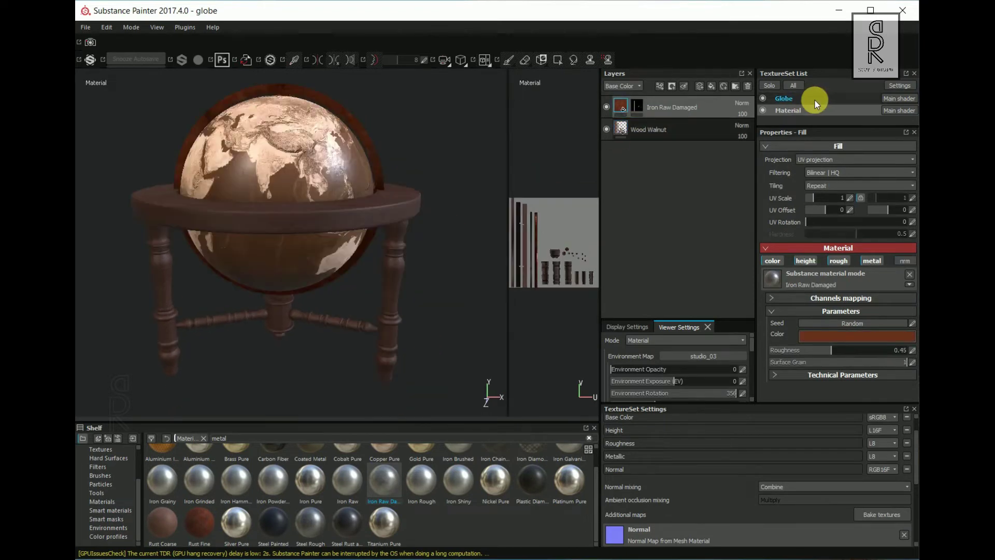
Rename the Globe texture set's upper fill layer to "Dirt" and its world map fill layer to "base"
click(781, 95)
click(675, 109)
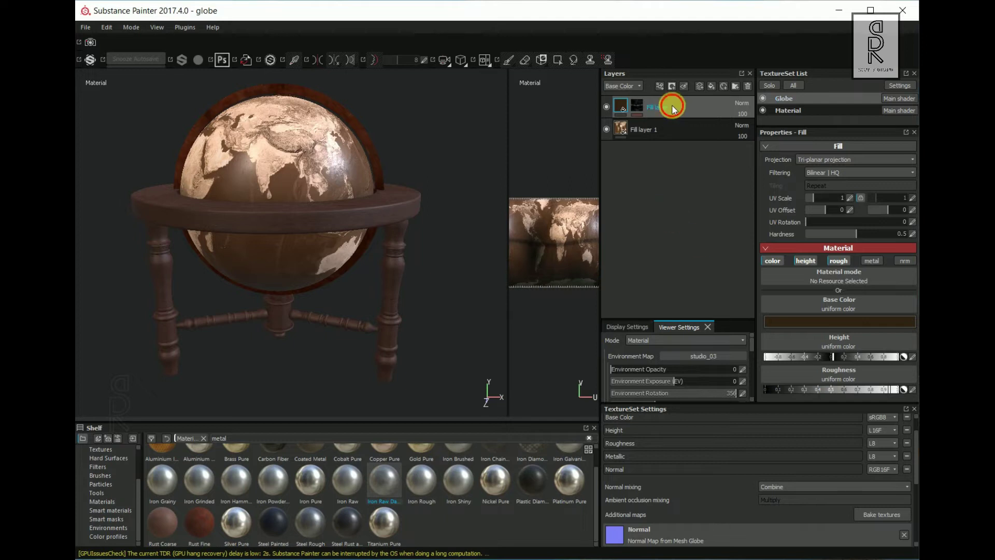
text(Dirt)
key(Return)
click(652, 129)
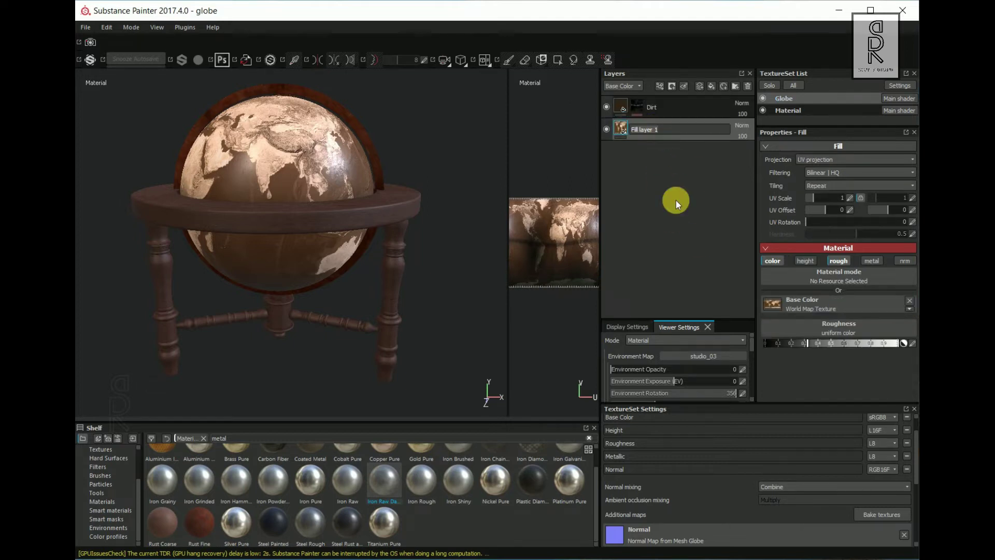
text(base)
key(Return)
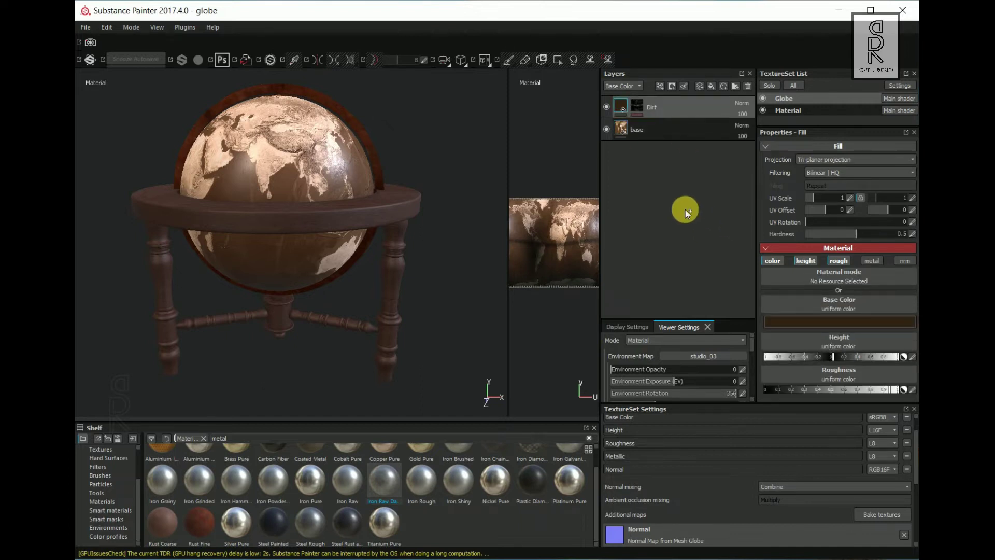
Paste a copy of the Globe's Dirt layer above Iron Raw Damaged on the Material texture set and select its mask
click(794, 111)
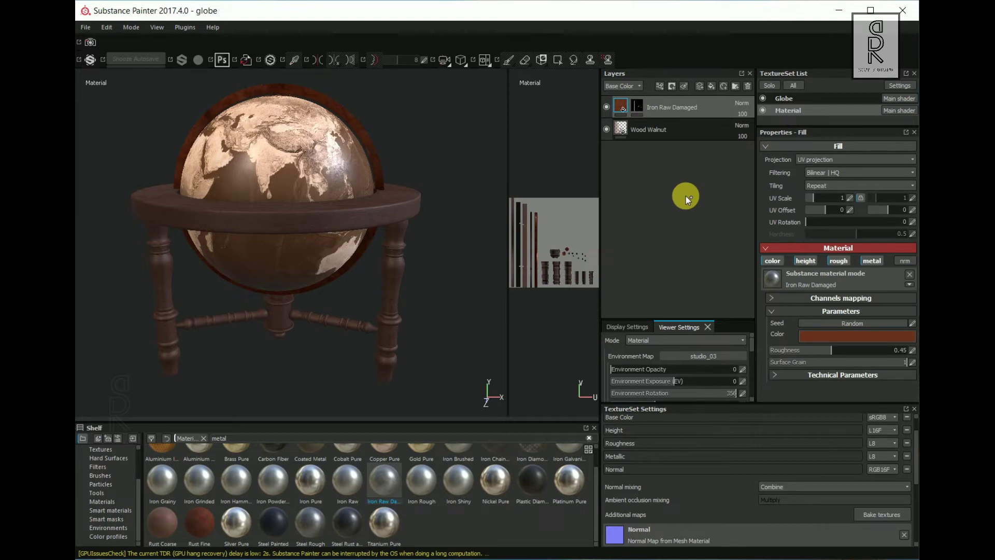
key(ctrl+v)
alt+drag(395, 214, 446, 298)
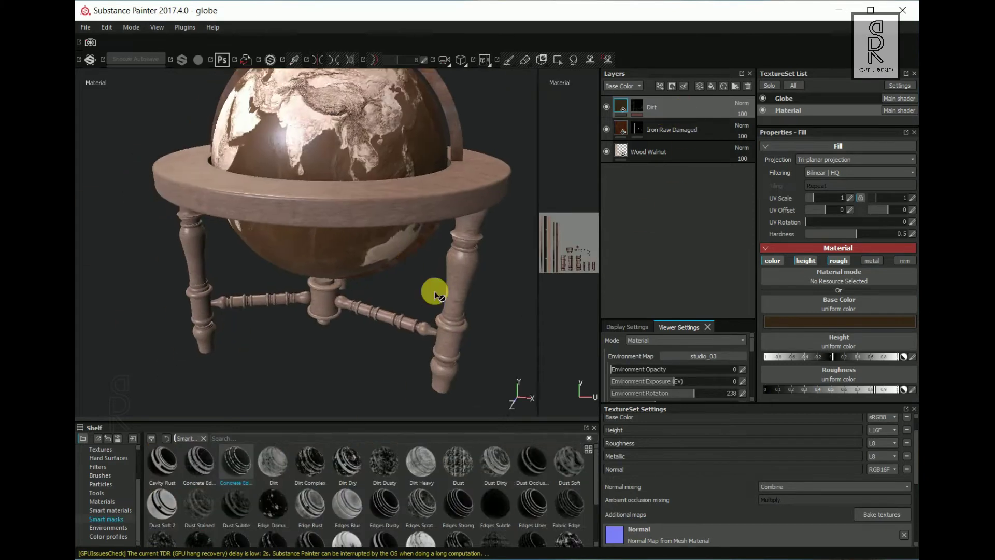
alt+drag(438, 293, 328, 323)
click(637, 107)
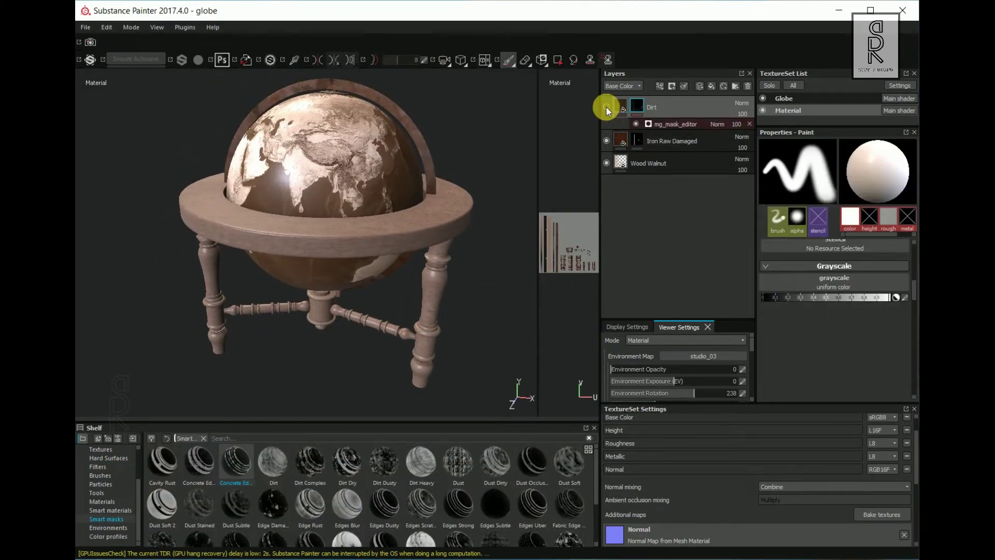
Add a fill layer above Dirt, leave only its height channel enabled, and lower the height slightly below zero
click(710, 85)
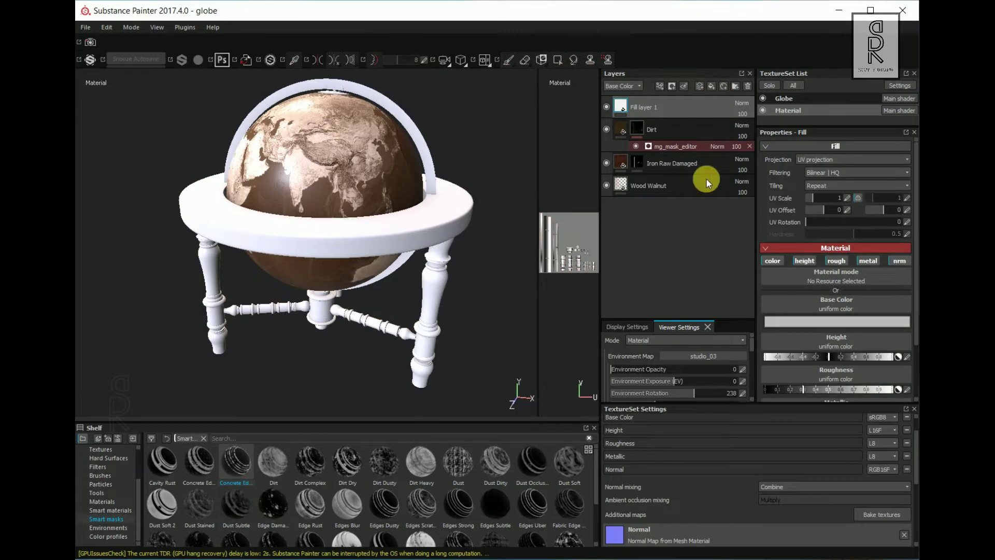
click(875, 260)
click(836, 261)
click(772, 260)
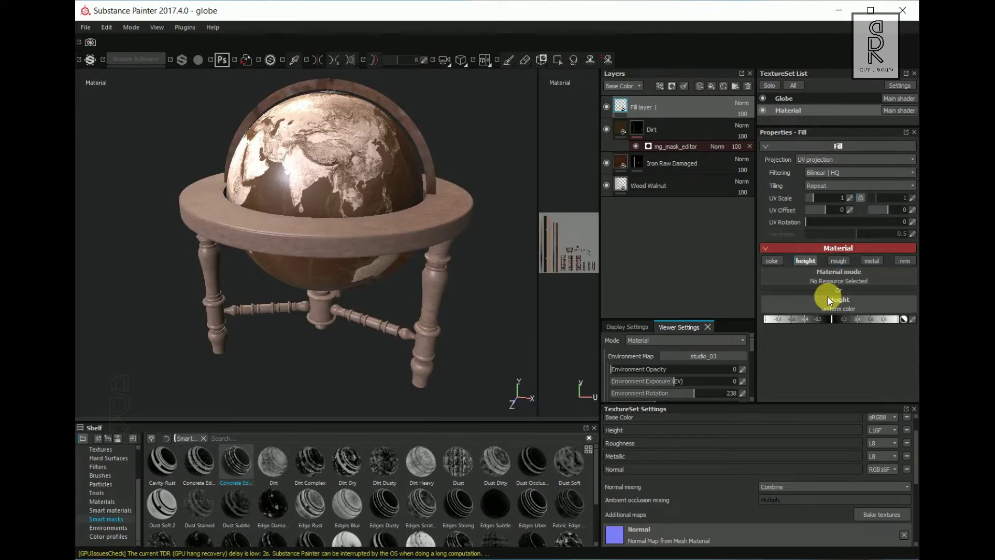
drag(832, 319, 830, 320)
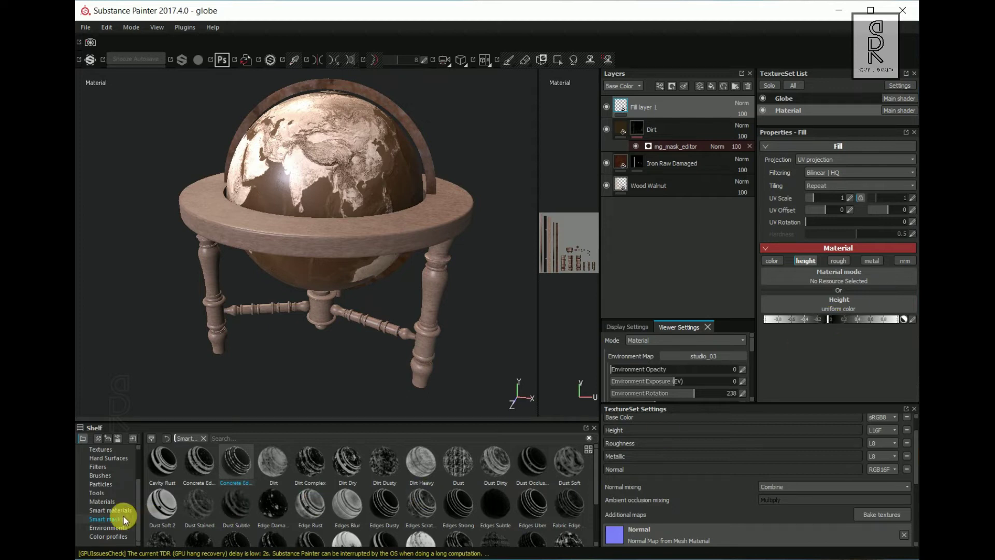
Browse the grunge textures in the shelf and add a black mask to the height-only fill layer
scroll(122, 514, up, 3)
click(102, 475)
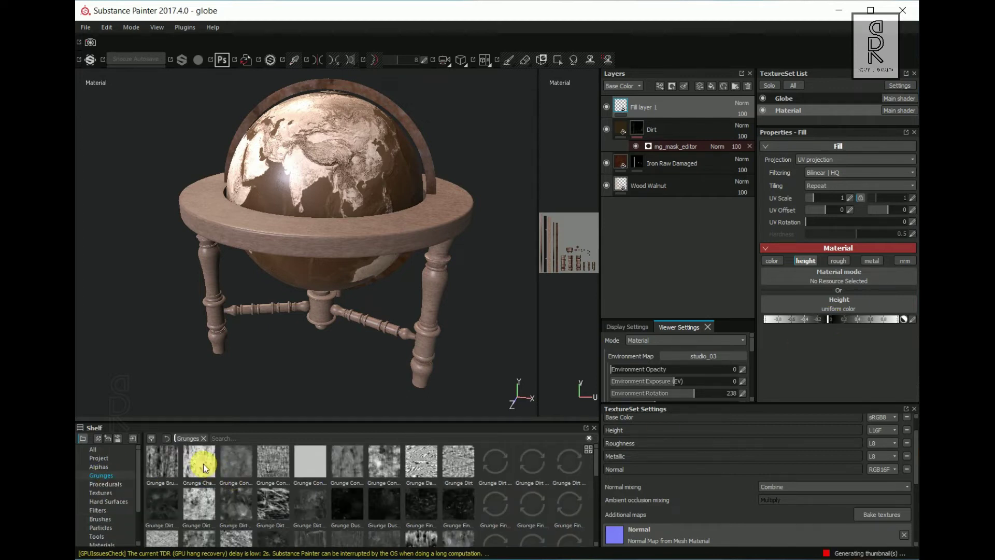
mouse_move(204, 463)
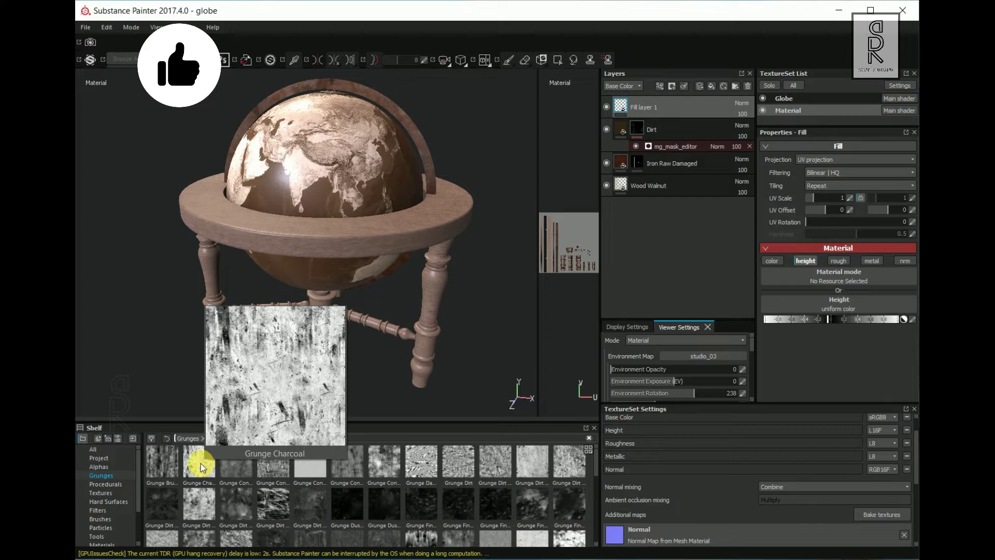
mouse_move(236, 470)
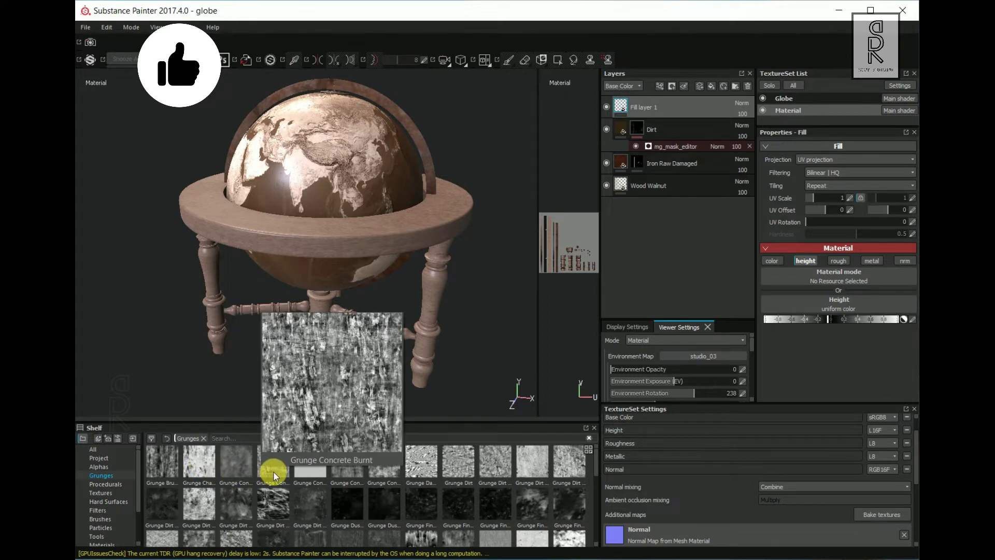
right_click(686, 109)
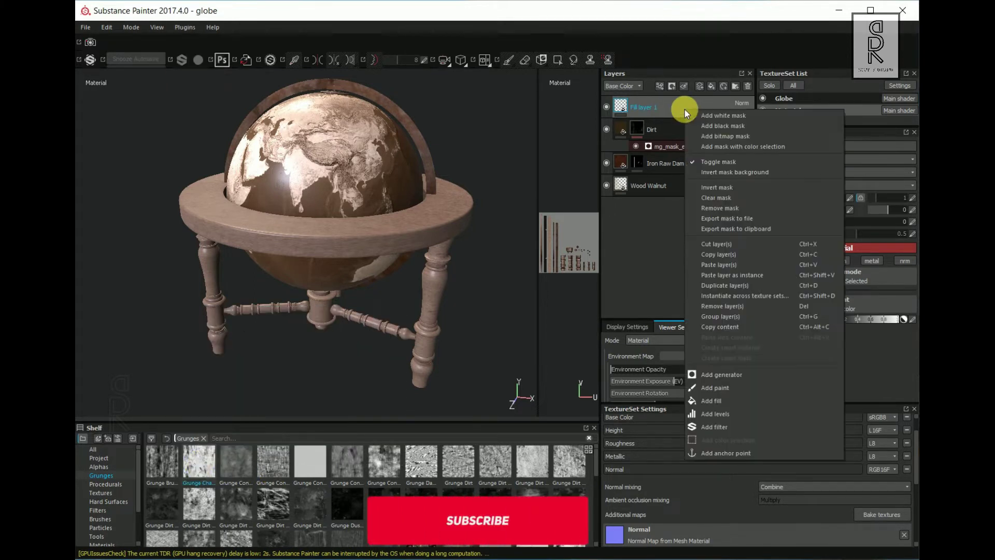
click(729, 123)
click(714, 119)
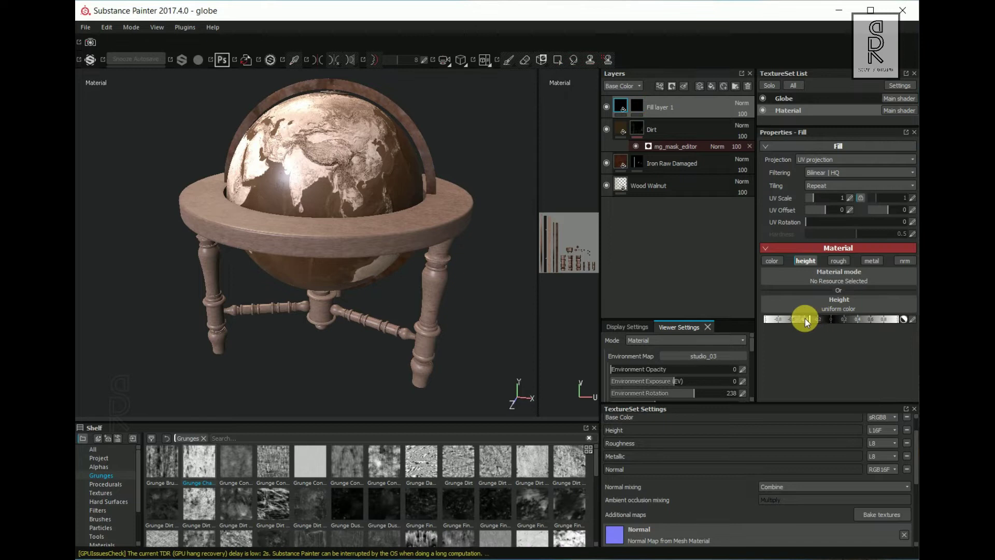
Add a fill effect to the height layer's mask and assign Grunge Charcoal as its grayscale texture
right_click(662, 108)
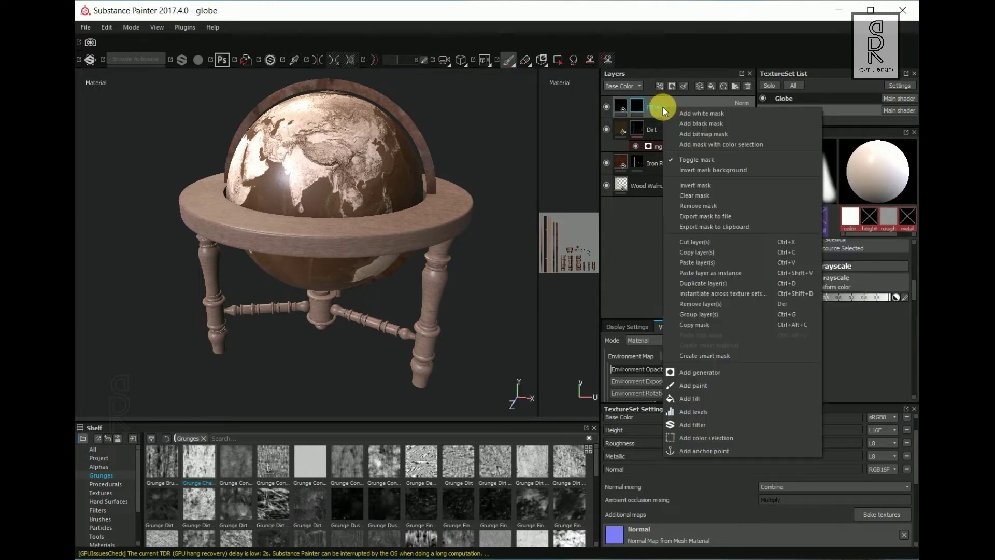
click(688, 398)
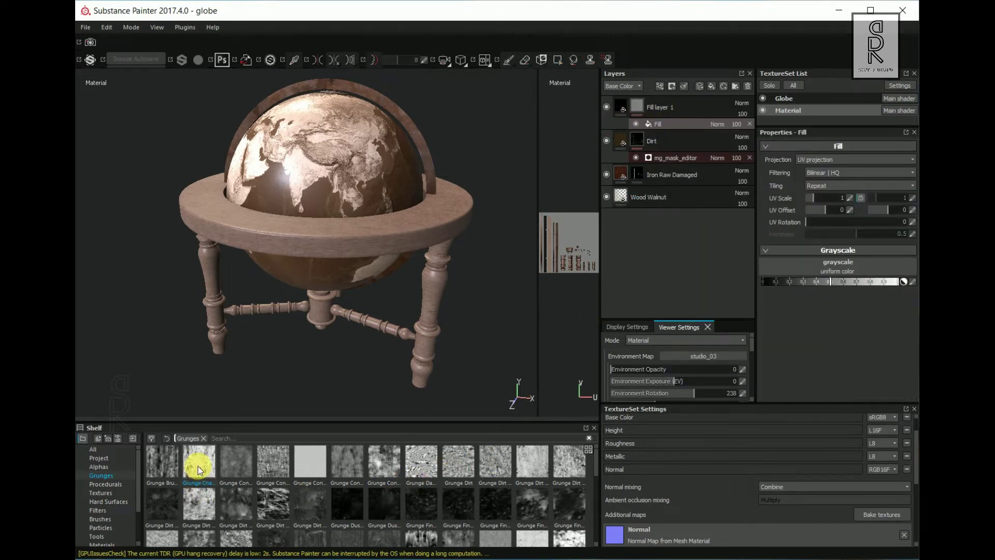
drag(198, 470, 807, 291)
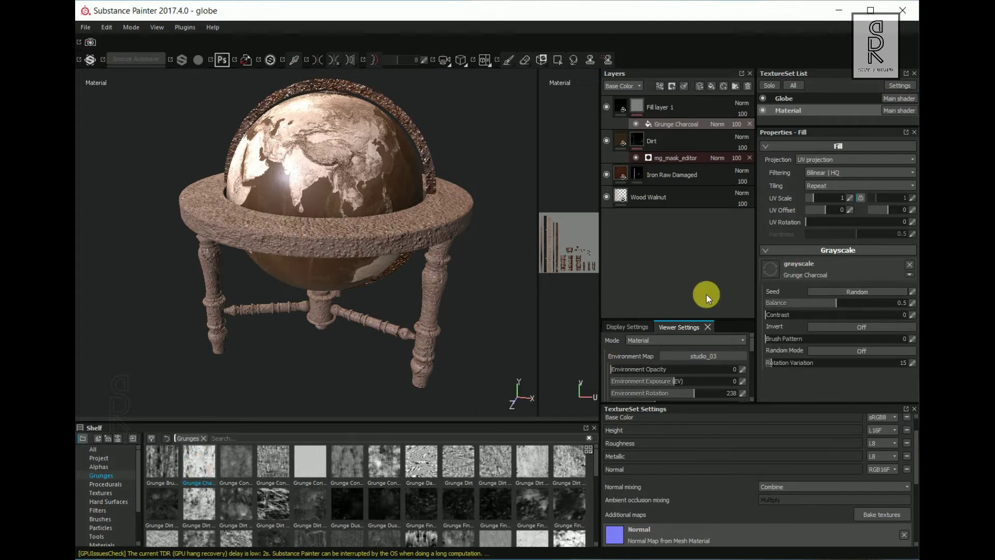
scroll(371, 311, up, 3)
alt+drag(372, 301, 372, 314)
Replace the mask's grunge with Grunge Concrete Cracked and raise the fill layer's height slightly above zero
drag(311, 468, 813, 273)
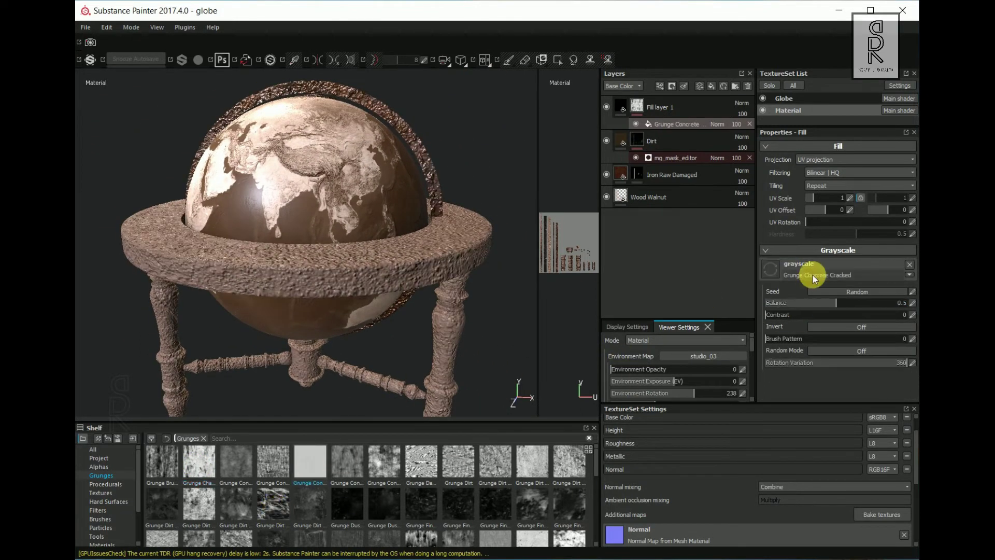
scroll(331, 233, down, 3)
click(620, 105)
mouse_move(838, 319)
mouse_down()
mouse_move(826, 319)
mouse_move(838, 320)
mouse_up()
scroll(331, 233, up, 4)
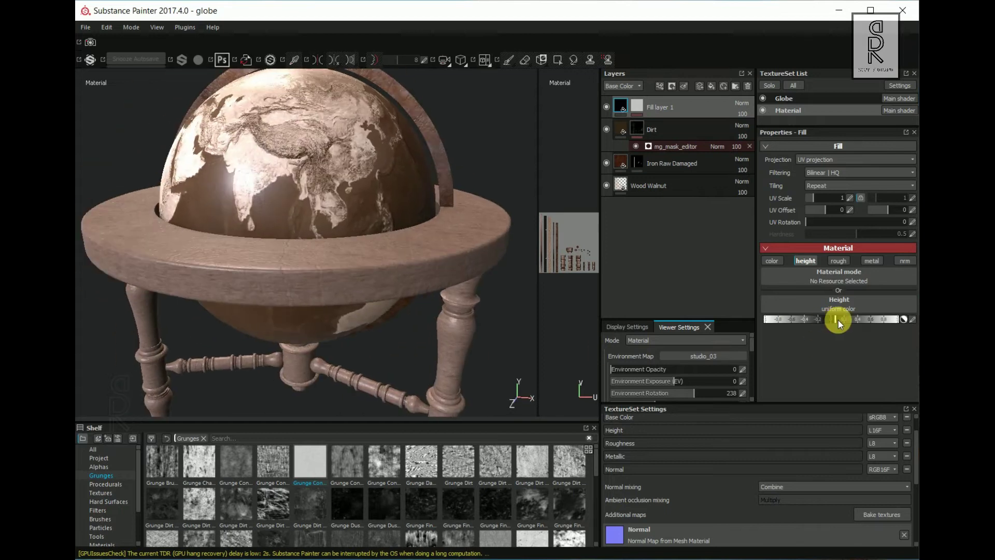
scroll(301, 313, down, 3)
alt+drag(300, 313, 375, 338)
scroll(375, 337, up, 3)
click(838, 318)
alt+drag(311, 332, 292, 289)
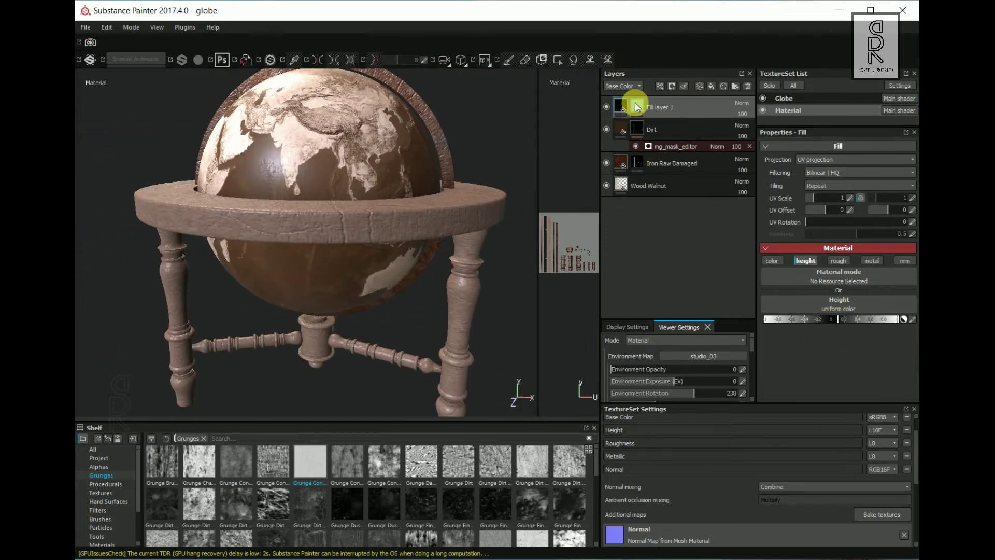
Replace the grunge in the height layer's mask fill with Grunge Map 003
click(636, 104)
click(676, 124)
scroll(294, 515, down, 3)
drag(200, 483, 821, 272)
scroll(323, 303, down, 3)
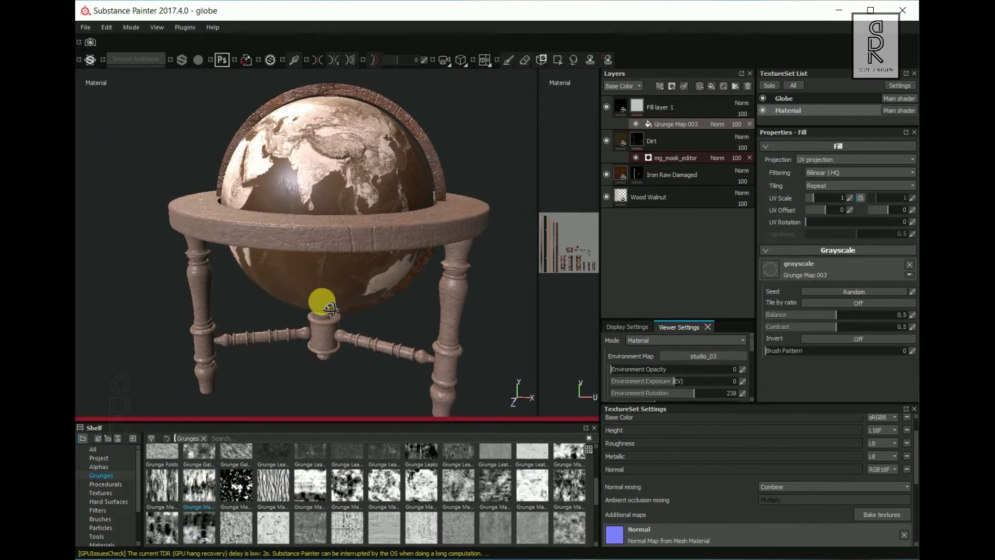
alt+drag(330, 308, 337, 346)
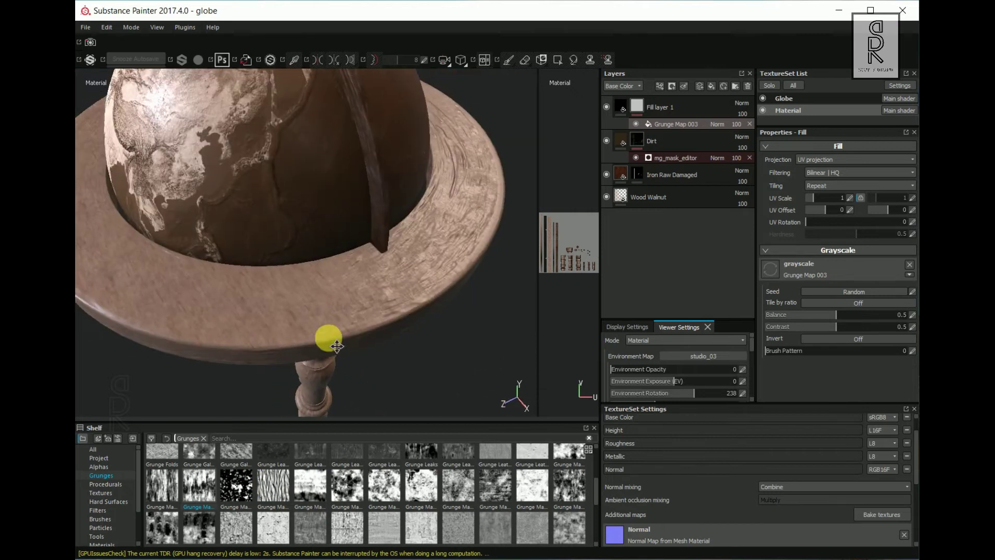
Try another projection mode for the Grunge Map 003 mask fill and return it to UV projection
click(808, 159)
click(819, 170)
mouse_move(290, 233)
alt+mouse_down()
mouse_move(284, 291)
mouse_move(264, 304)
mouse_move(324, 325)
mouse_move(415, 162)
mouse_move(368, 225)
mouse_move(340, 216)
mouse_move(259, 269)
mouse_move(469, 278)
alt+mouse_up()
click(819, 160)
click(817, 160)
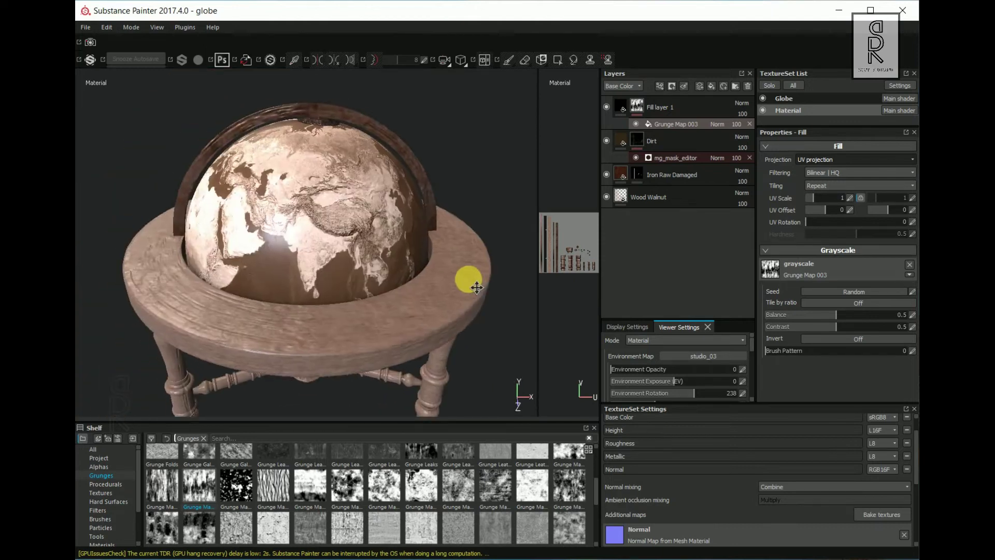
key(1)
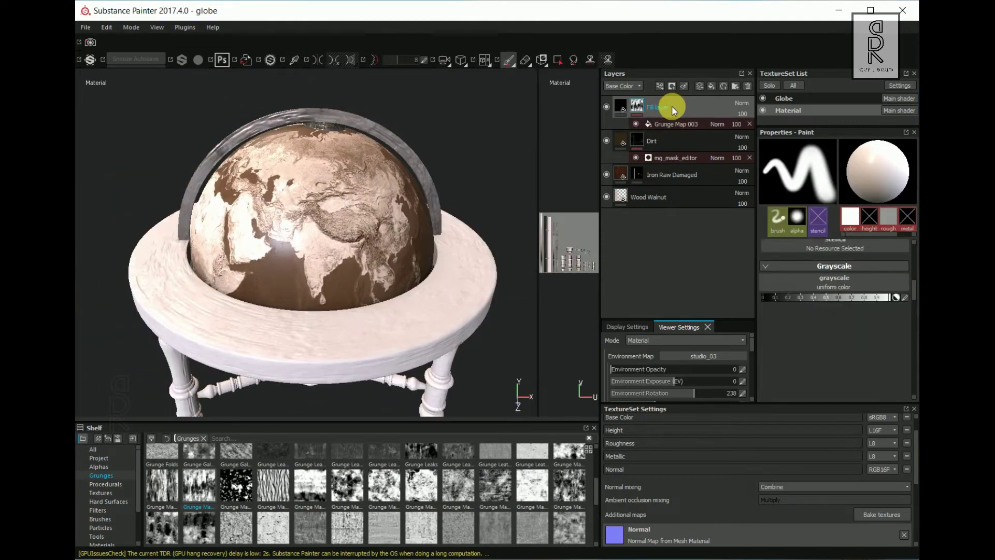
Move Fill layer 1 and Dirt between Iron Raw Damaged and Wood Walnut, and add a folder above Dirt
drag(672, 106, 681, 180)
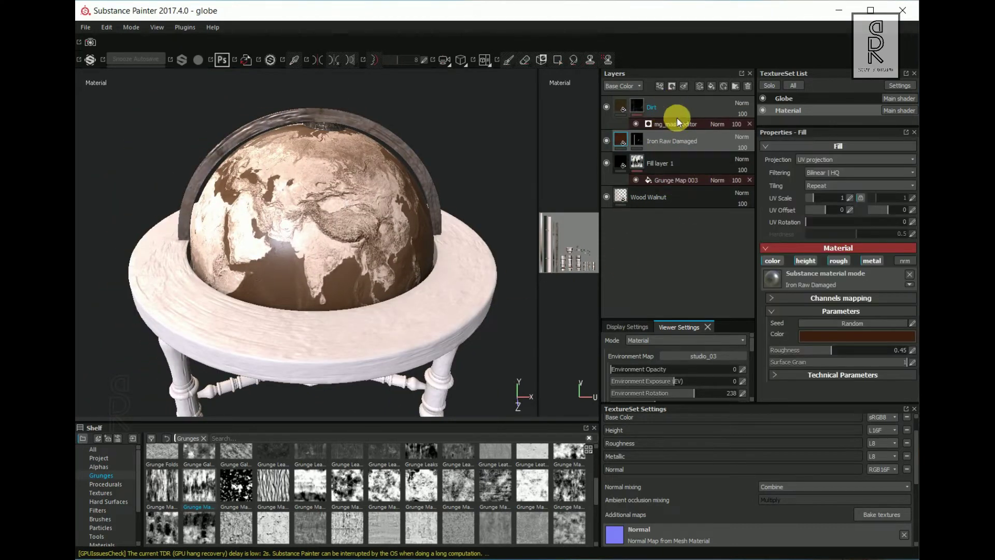
mouse_move(677, 117)
mouse_down()
mouse_move(681, 156)
mouse_move(662, 152)
mouse_move(682, 161)
mouse_up()
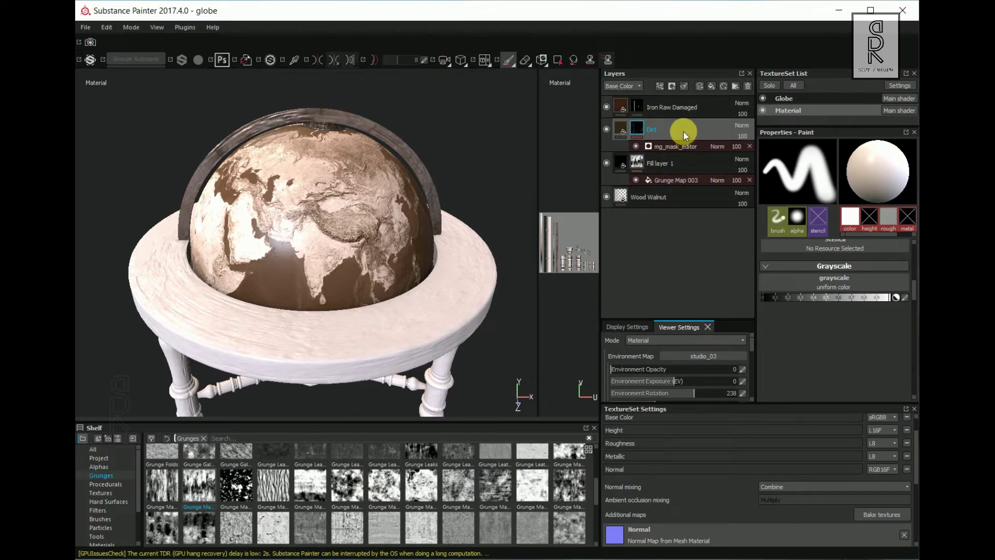
click(679, 202)
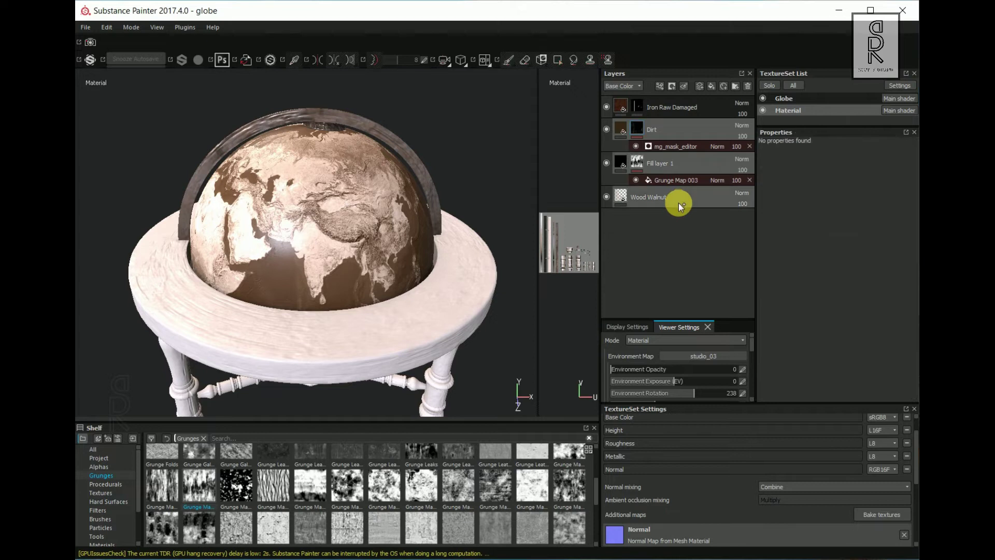
click(736, 86)
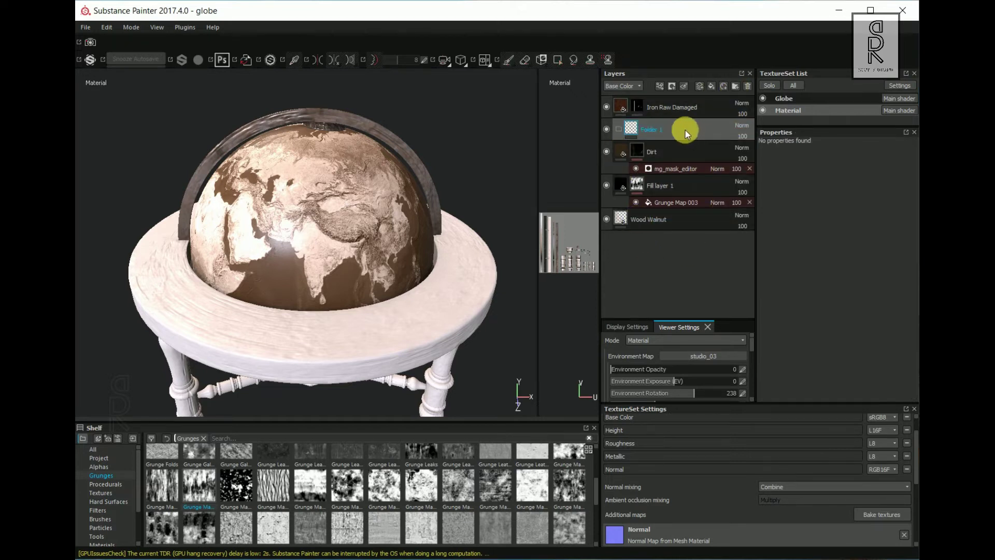
Give the new folder a black mask and reveal the wooden stand parts with Polygon Fill, hiding the Globe texture set
right_click(688, 129)
click(718, 144)
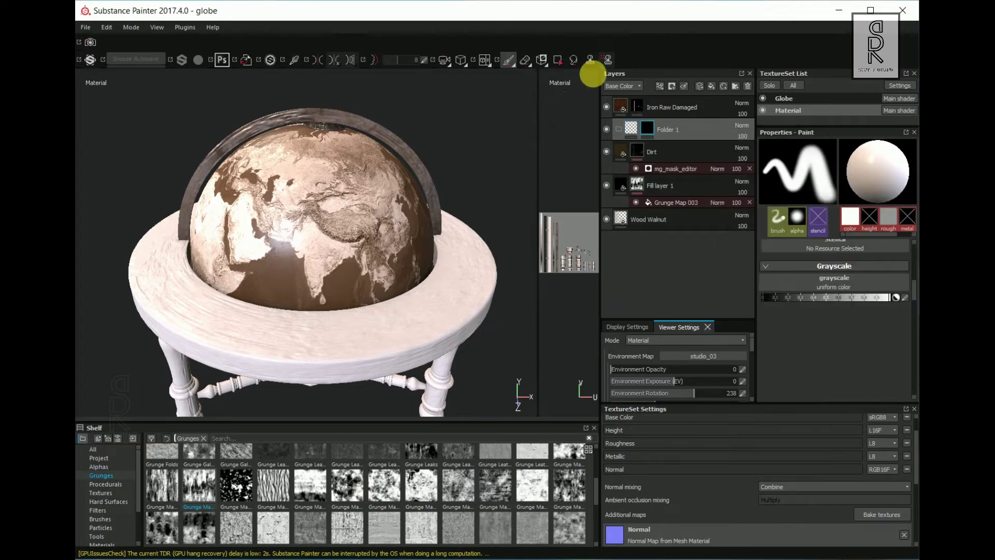
click(558, 61)
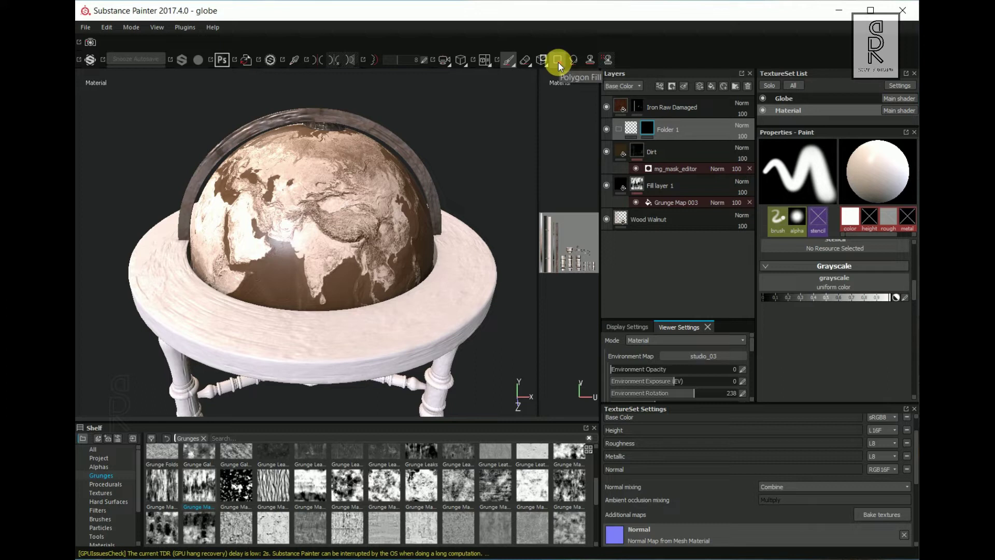
click(762, 98)
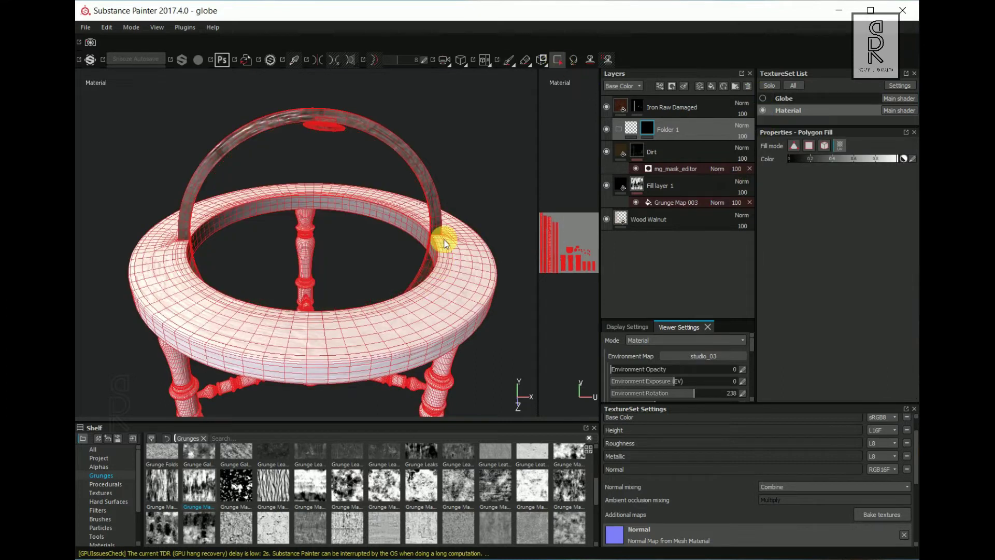
alt+drag(445, 243, 494, 63)
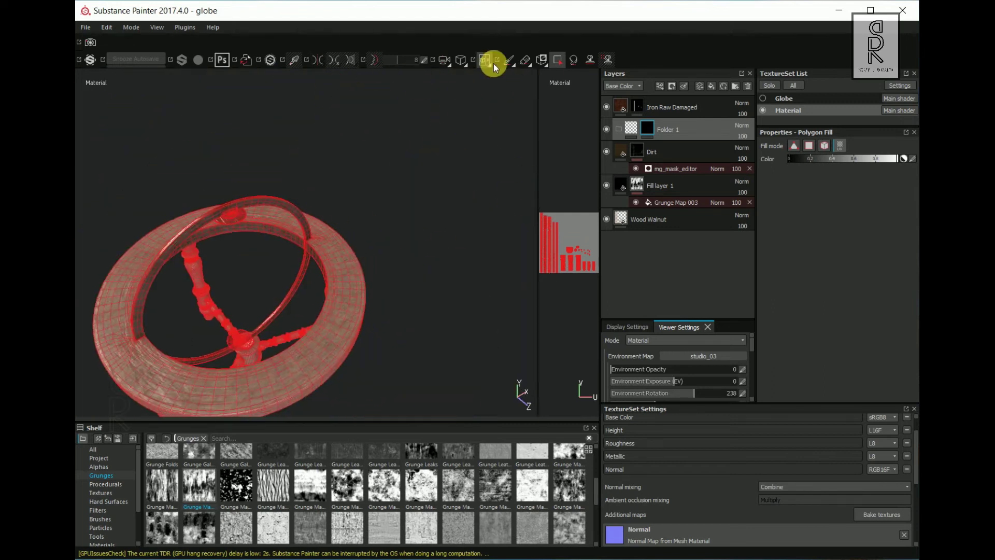
click(509, 60)
mouse_move(537, 262)
alt+mouse_down()
mouse_move(247, 288)
mouse_move(298, 306)
mouse_move(382, 188)
mouse_move(407, 216)
alt+mouse_up()
click(606, 129)
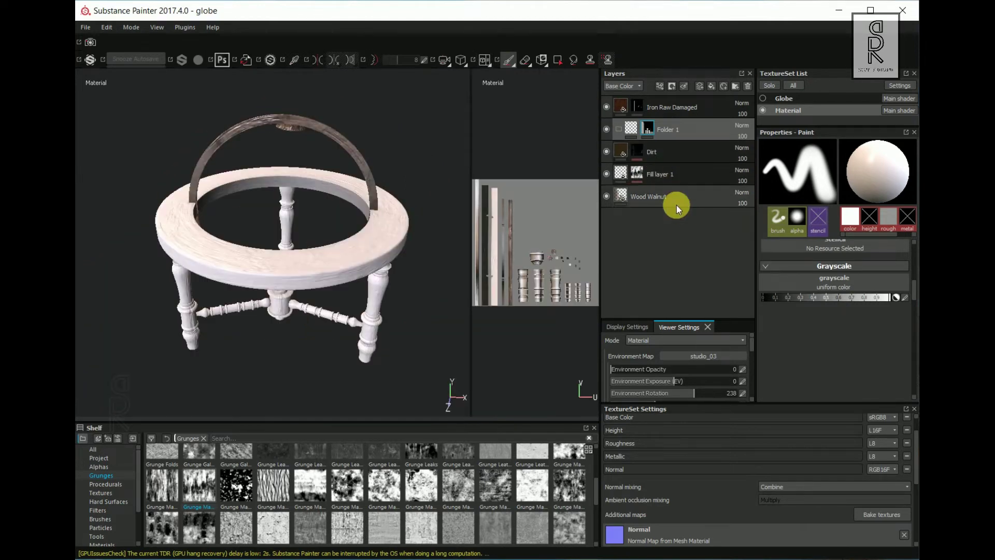
Move the Dirt, Fill layer 1 and Wood Walnut layers into the masked folder
click(676, 204)
shift+click(683, 154)
drag(686, 156, 752, 130)
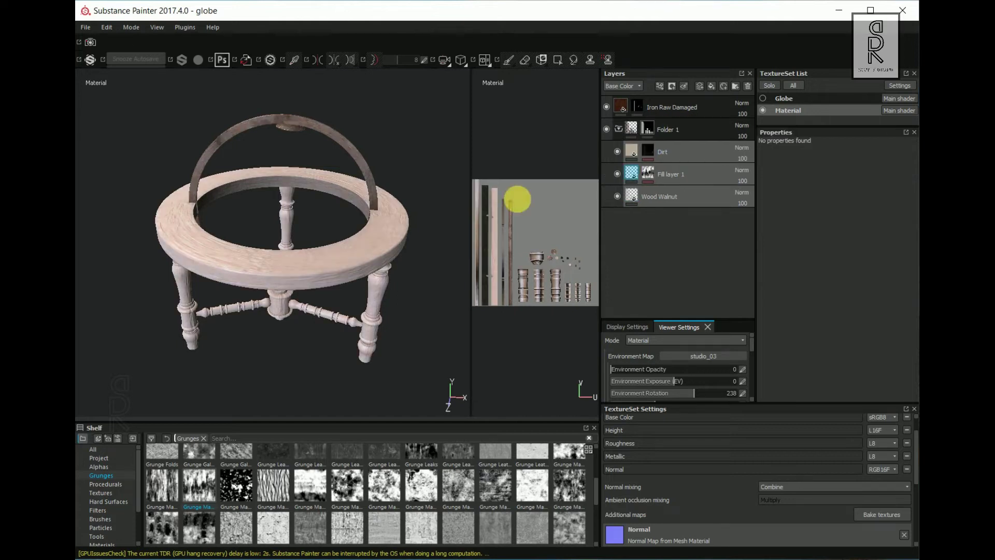
Darken the Wood Walnut color to a deep brown and check it around the stand
click(631, 210)
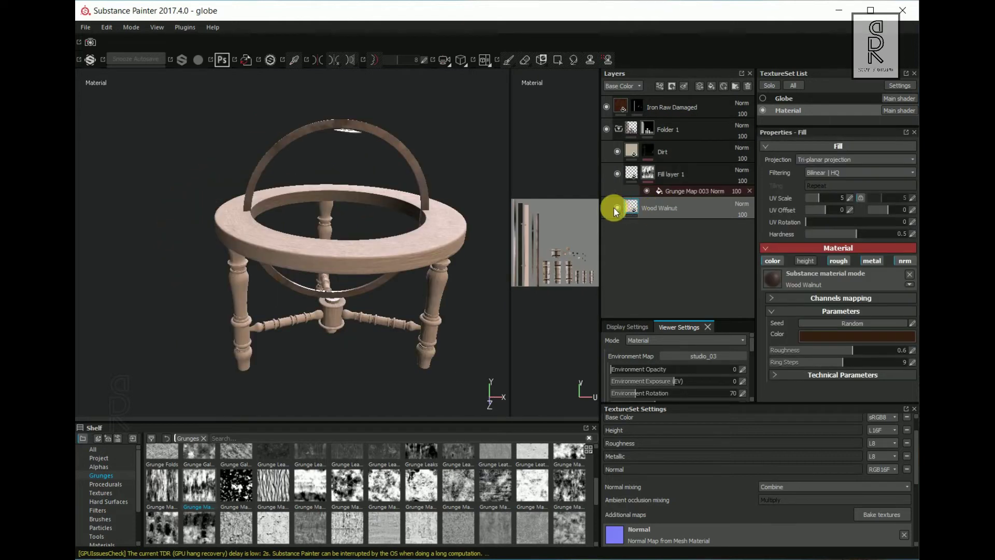
click(857, 336)
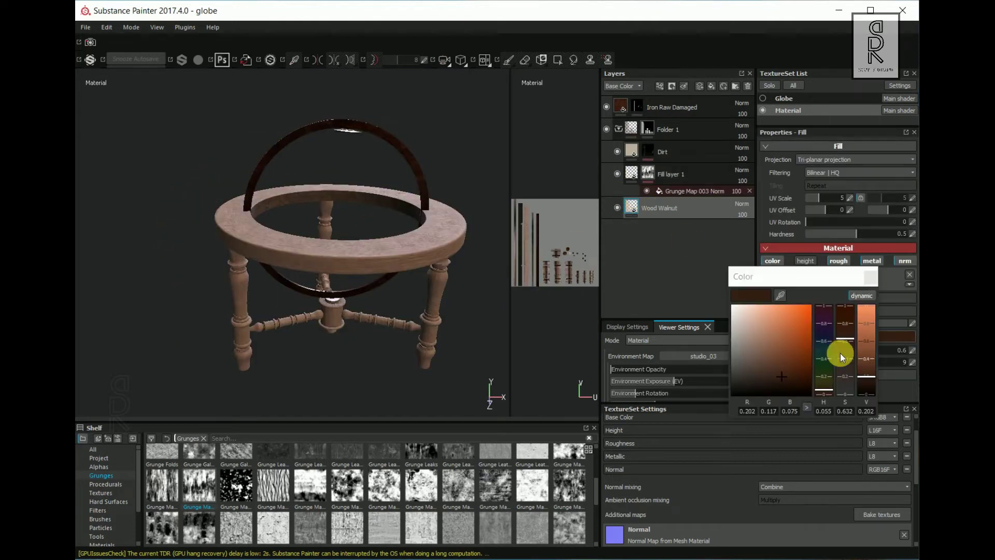
alt+drag(265, 258, 291, 290)
alt+right_drag(290, 290, 270, 311)
alt+drag(269, 311, 254, 285)
alt+right_drag(254, 285, 308, 283)
alt+drag(315, 289, 362, 355)
Collapse the folder holding the wood layers and rename it "wood"
click(622, 108)
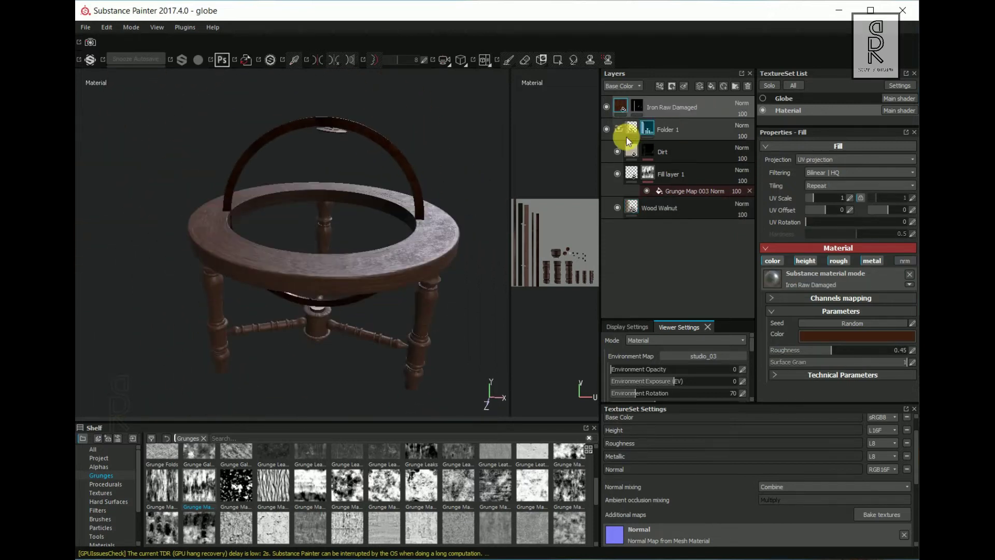
click(615, 129)
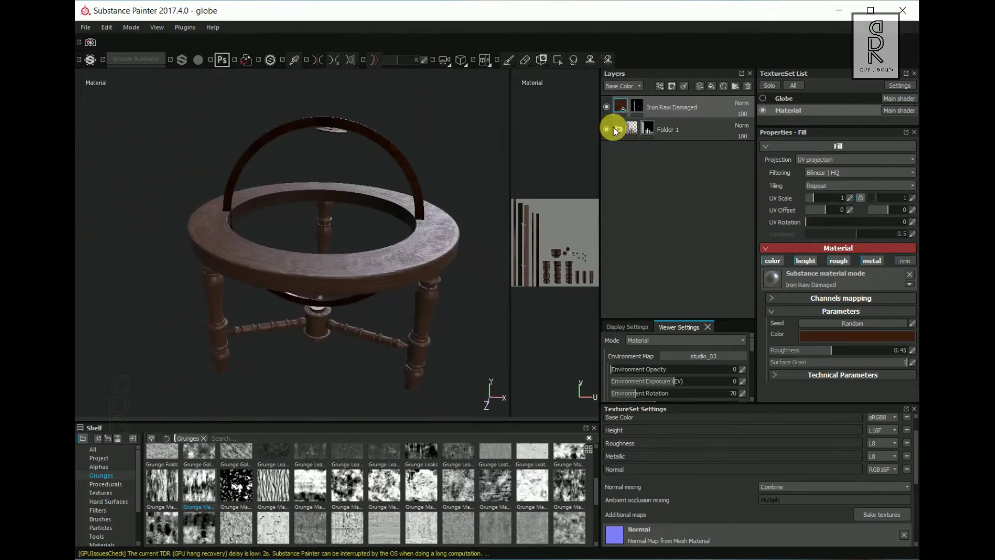
double_click(654, 130)
text(wood)
key(Return)
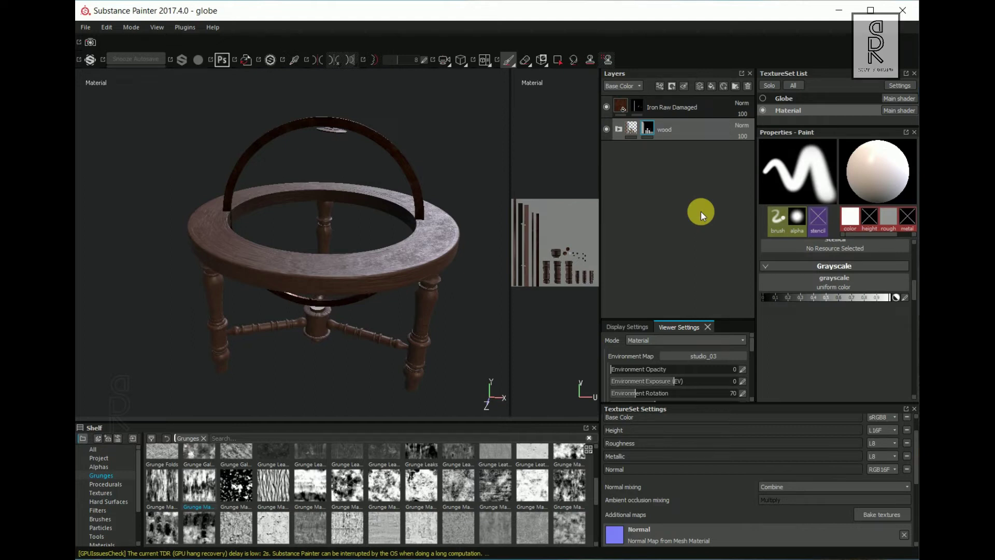
Place Iron Raw Damaged in a new folder named "iron" and give that folder a black mask
click(721, 106)
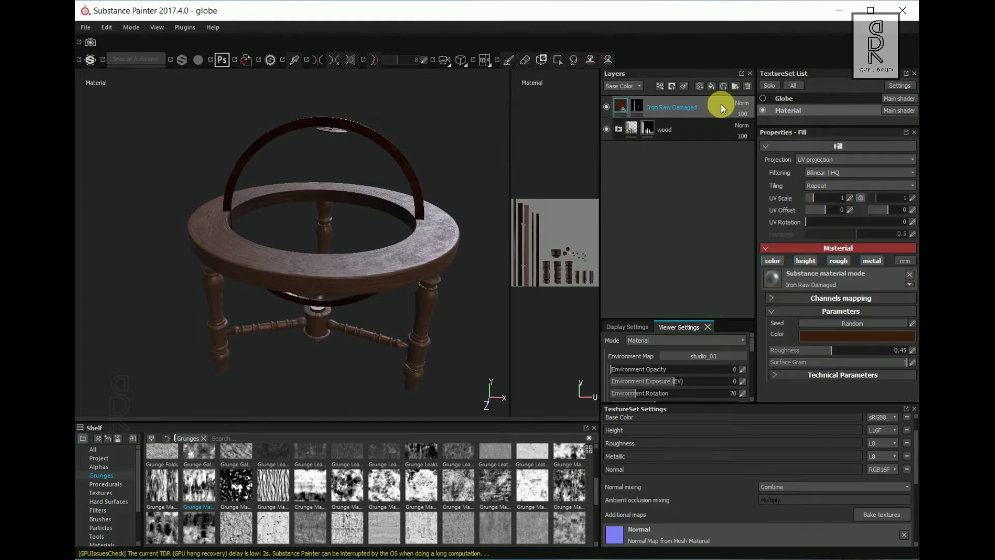
click(735, 86)
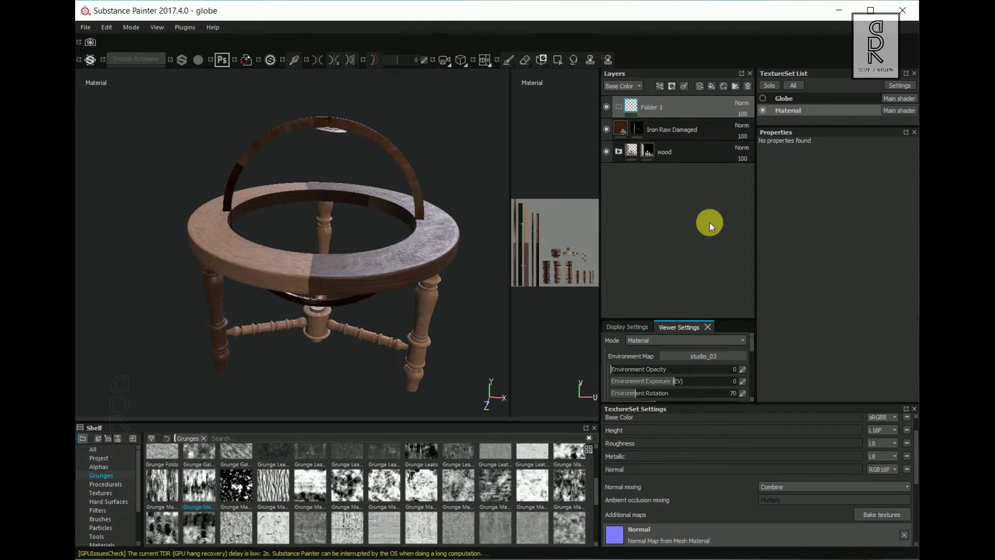
drag(665, 131, 664, 107)
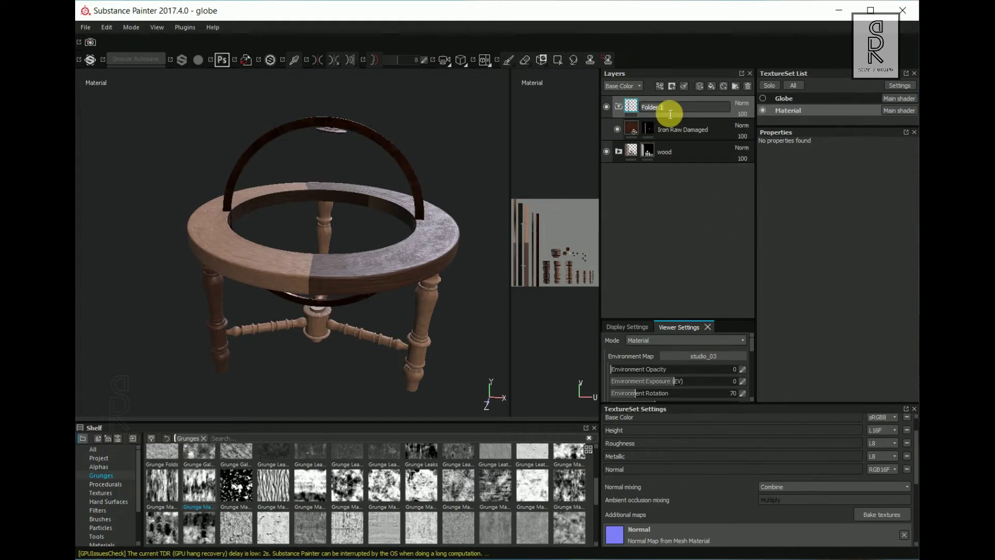
double_click(666, 107)
right_click(667, 109)
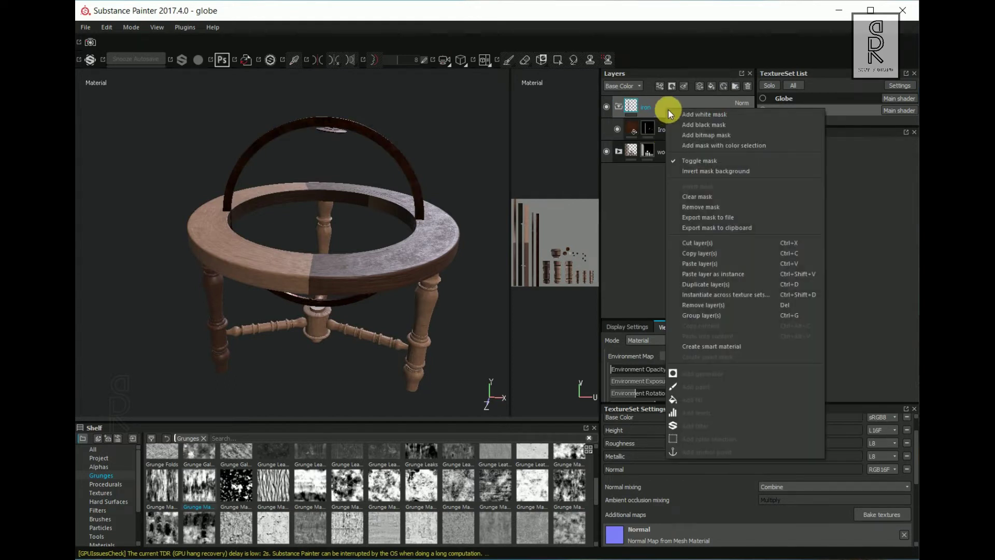
click(710, 127)
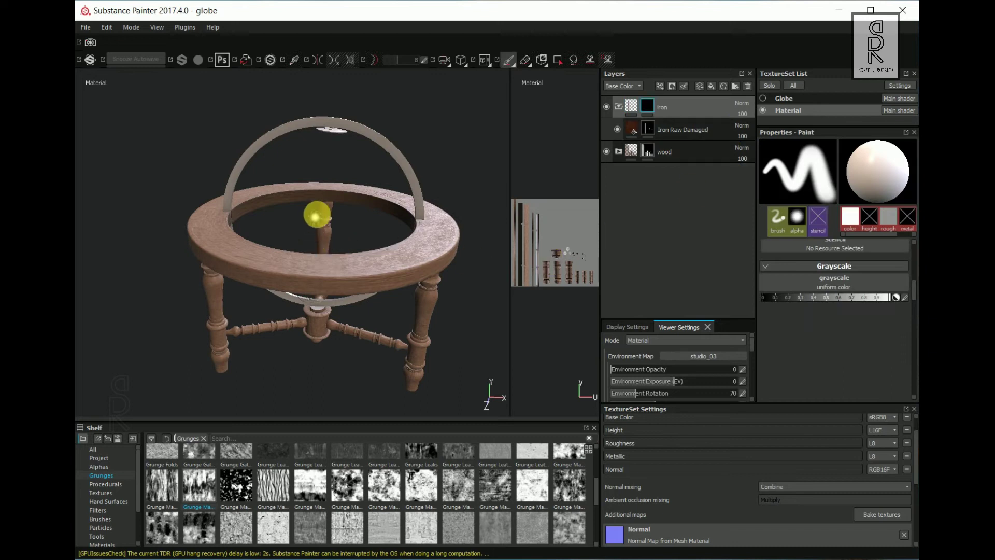
Reveal the iron folder on the globe's metal ring by filling the ring's faces in the folder's mask with Polygon Fill
mouse_move(316, 215)
alt+mouse_down()
mouse_move(304, 195)
mouse_move(340, 216)
mouse_move(369, 286)
mouse_move(344, 280)
alt+mouse_up()
alt+right_drag(344, 280, 562, 109)
click(557, 60)
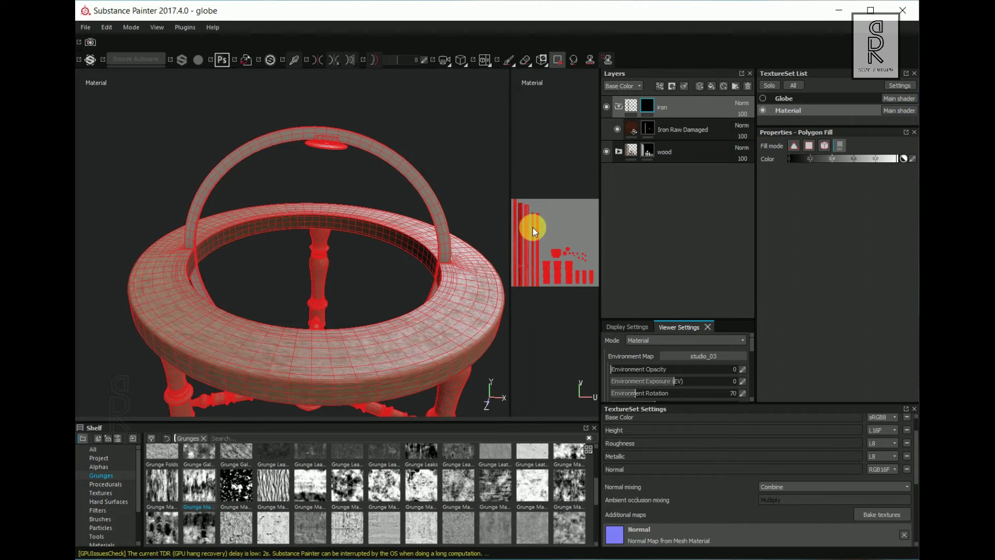
alt+drag(344, 151, 364, 342)
alt+right_drag(364, 341, 331, 311)
alt+middle_drag(332, 311, 244, 220)
alt+drag(244, 220, 278, 243)
alt+right_drag(280, 245, 390, 208)
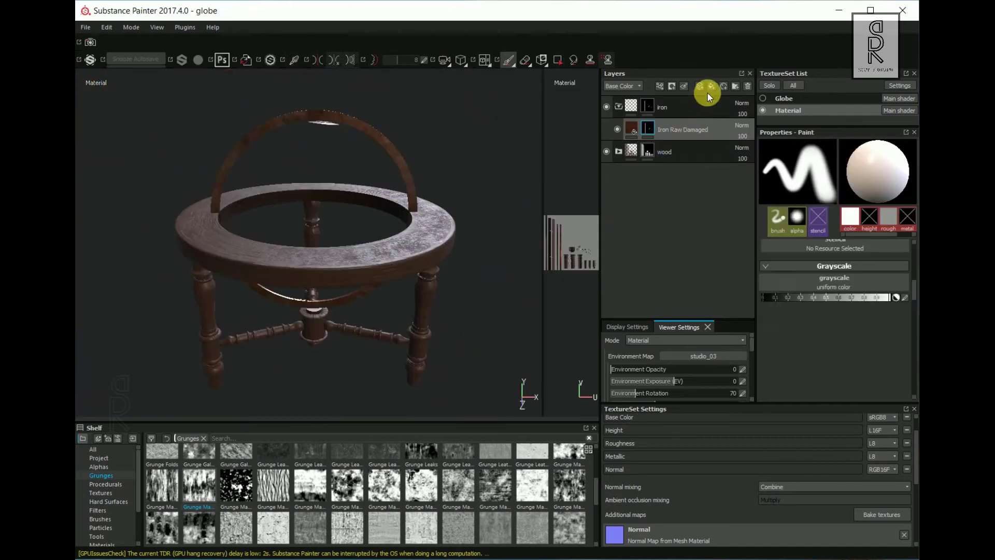
Add a fill layer above Iron Raw Damaged in the iron folder, keeping only its color and roughness channels active
click(711, 86)
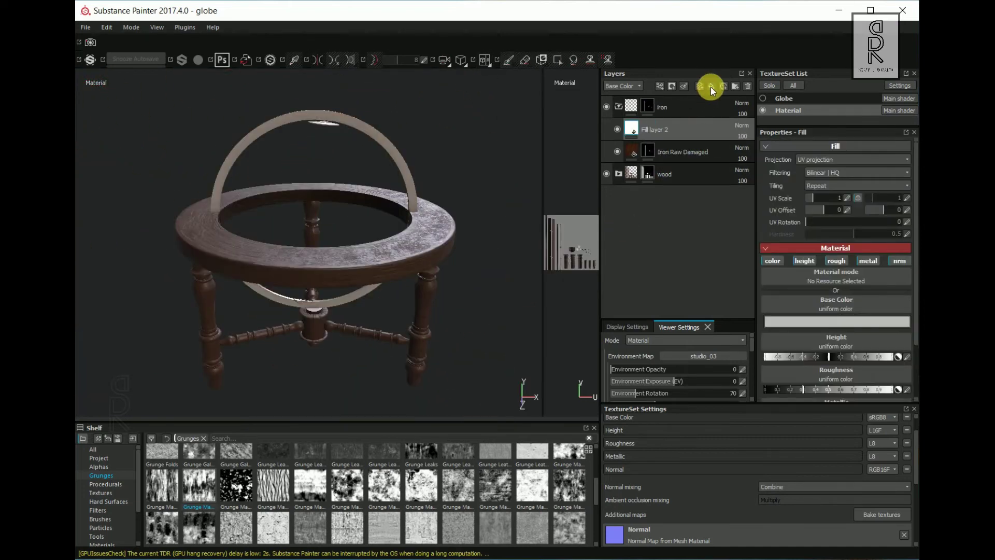
click(894, 260)
click(867, 262)
click(805, 262)
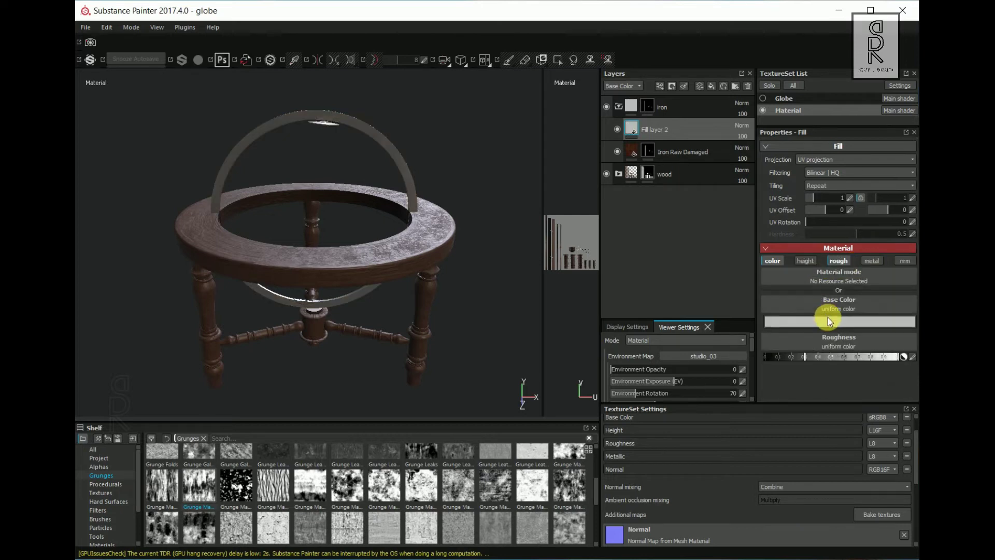
Set the new fill layer's base color to dark reddish brown (R 0.040, G 0.015, B 0.009) and its roughness to about 0.8
click(803, 321)
drag(817, 377, 818, 346)
drag(797, 380, 797, 379)
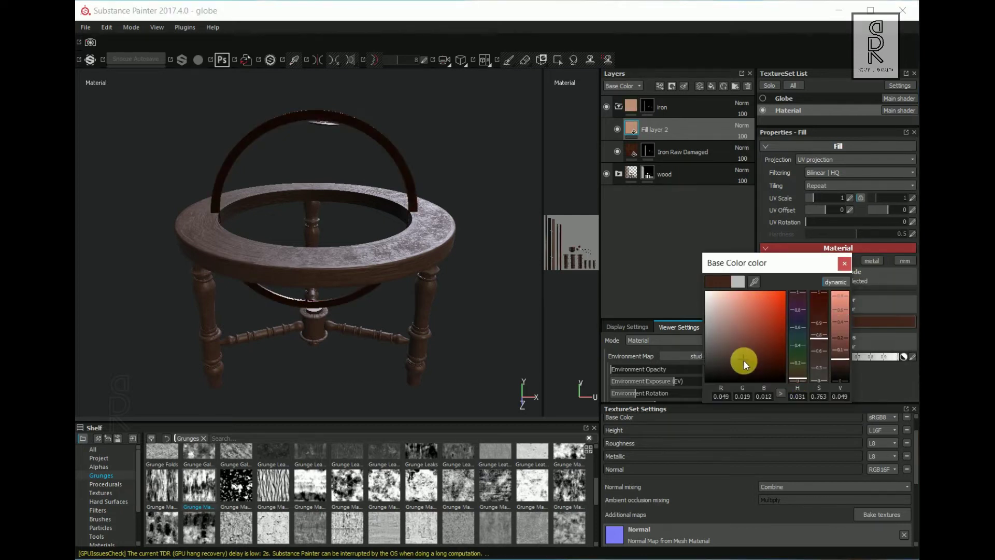
drag(745, 360, 744, 362)
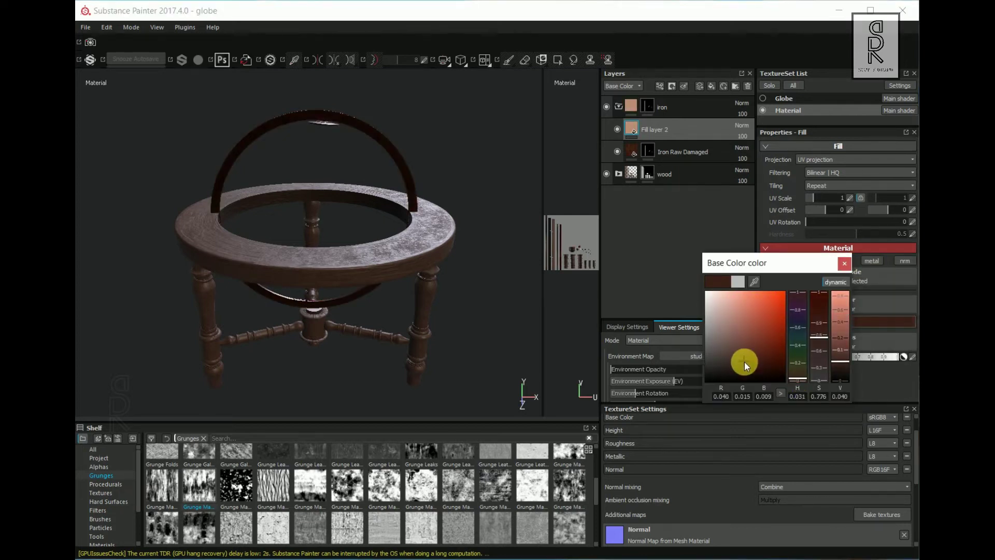
click(843, 262)
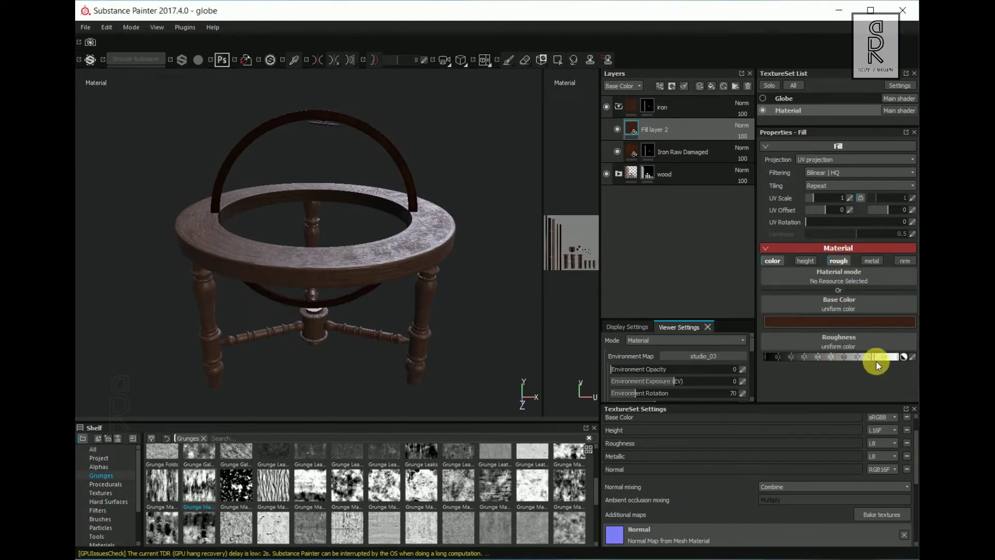
Add a black mask to the brown fill layer in the iron folder and display the available smart masks
right_click(649, 132)
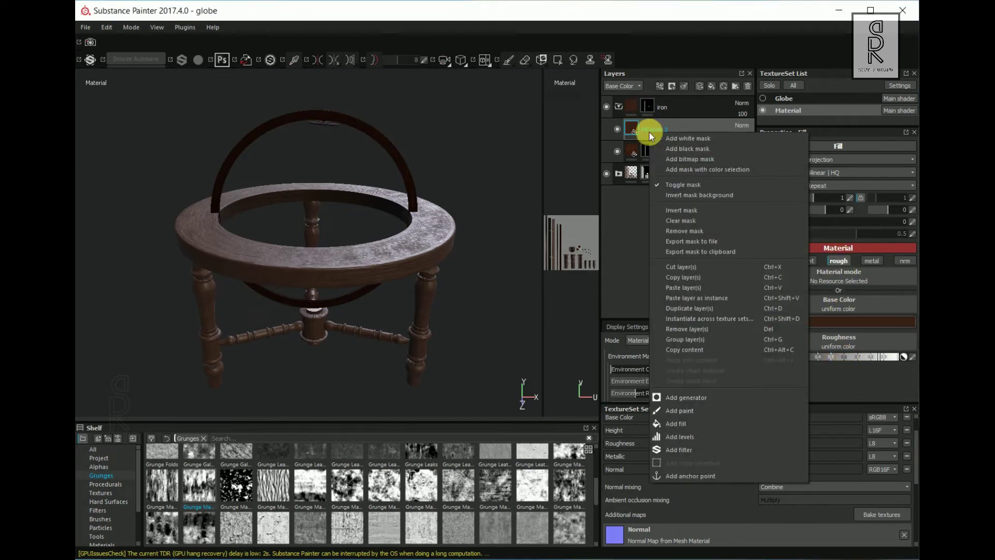
click(688, 149)
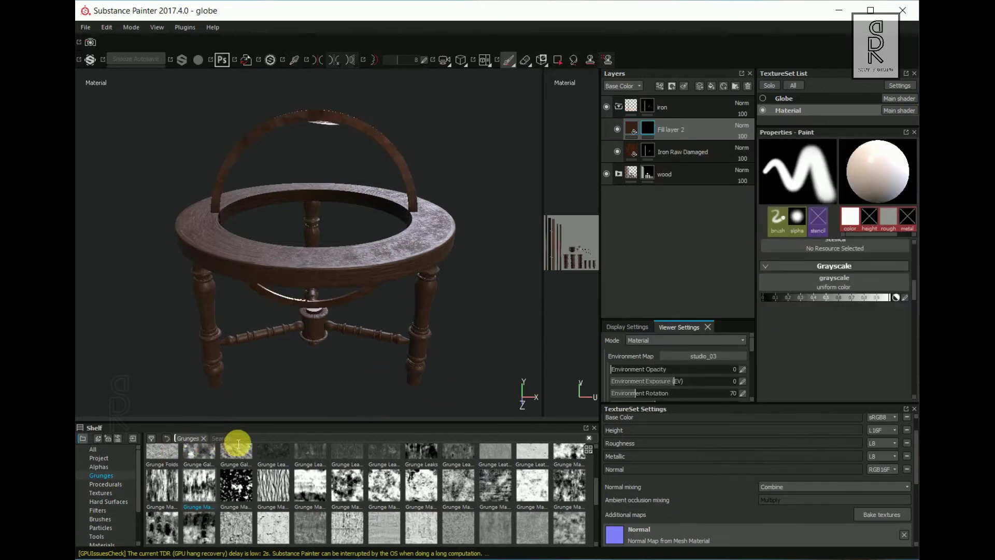
scroll(106, 528, down, 2)
click(112, 520)
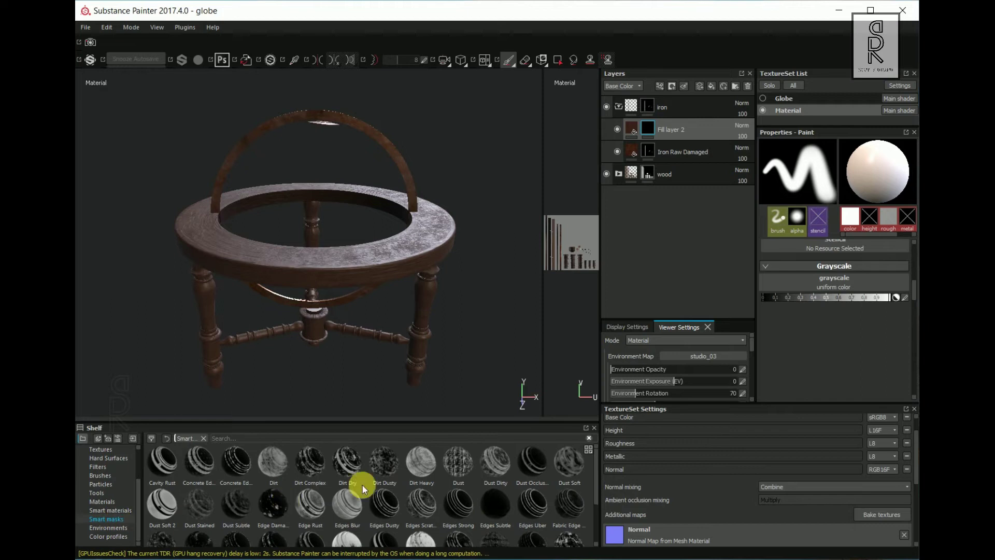